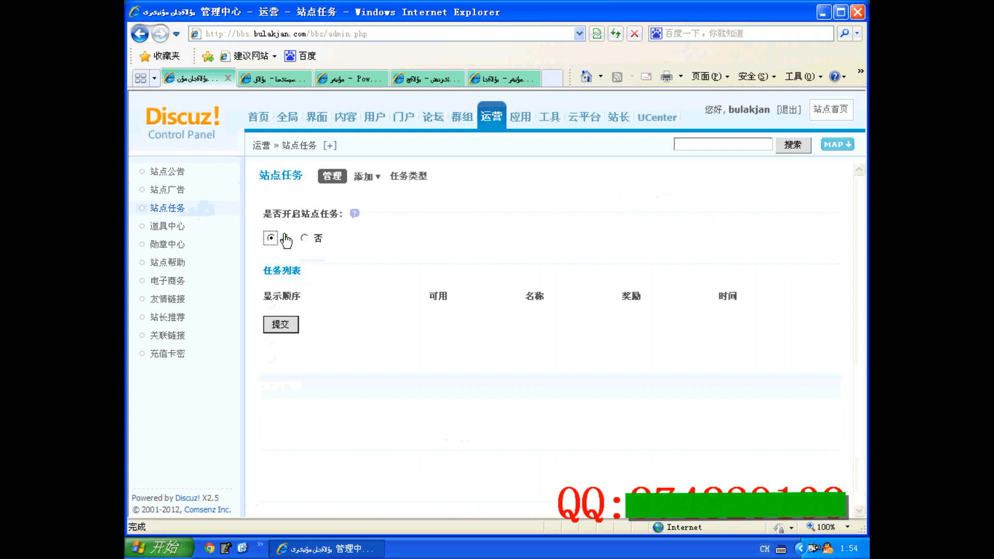
Submit the 站点任务 settings with site tasks enabled (是)
{"action": "left_click", "coordinate": [282, 327]}
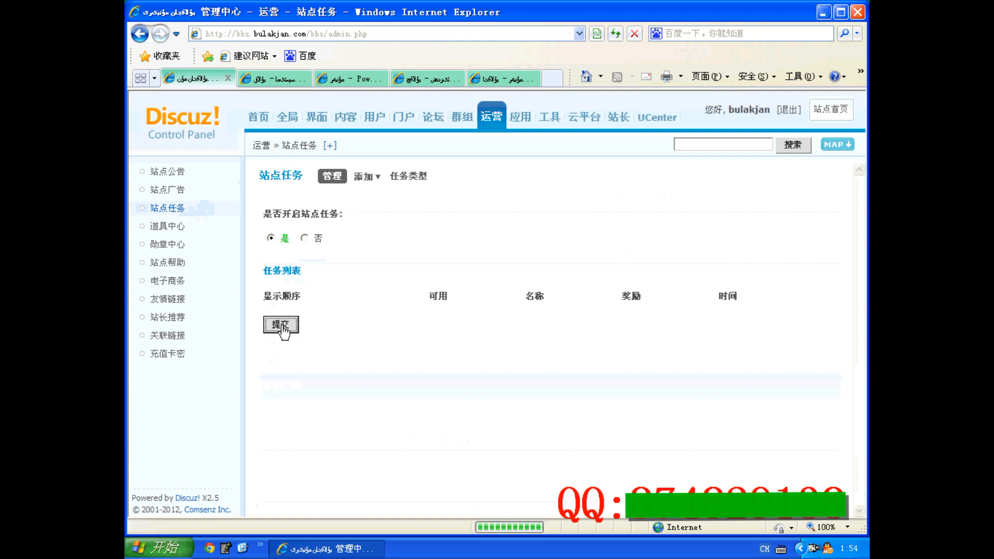
{"action": "left_click", "coordinate": [483, 238]}
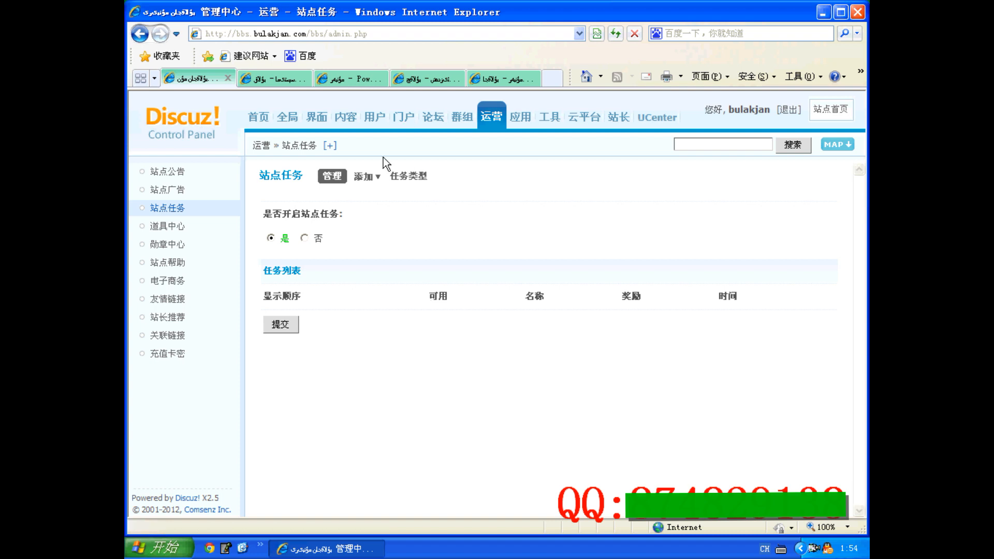
Open the form for adding a 网站推广任务 and examine its name, description, icon and 上线时间 fields
{"action": "mouse_move", "coordinate": [363, 180]}
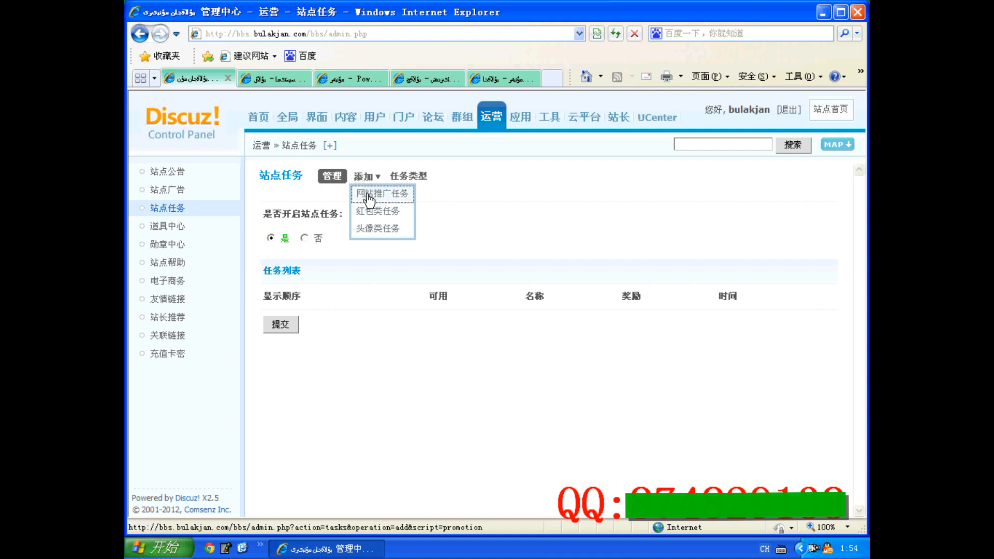
{"action": "left_click", "coordinate": [369, 198]}
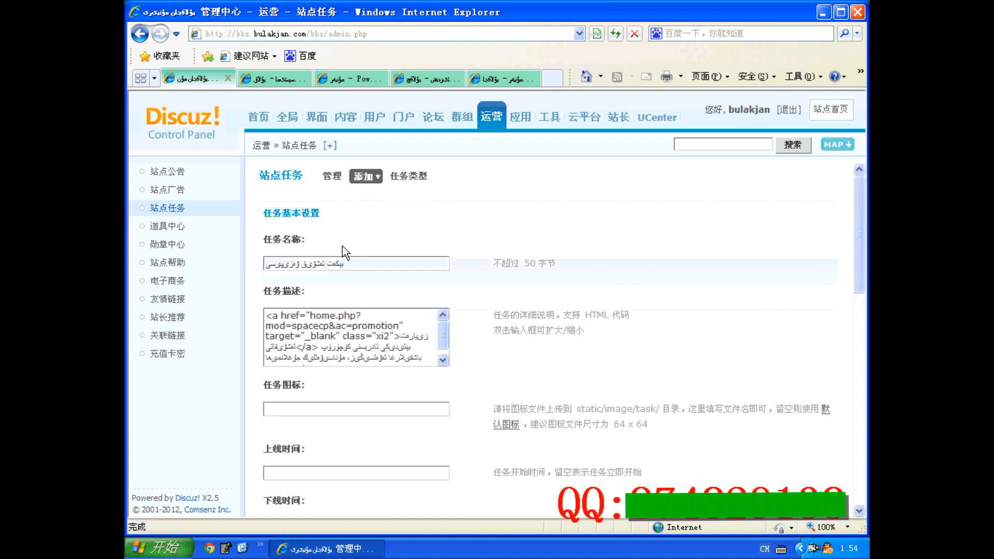
{"action": "left_click", "coordinate": [348, 264]}
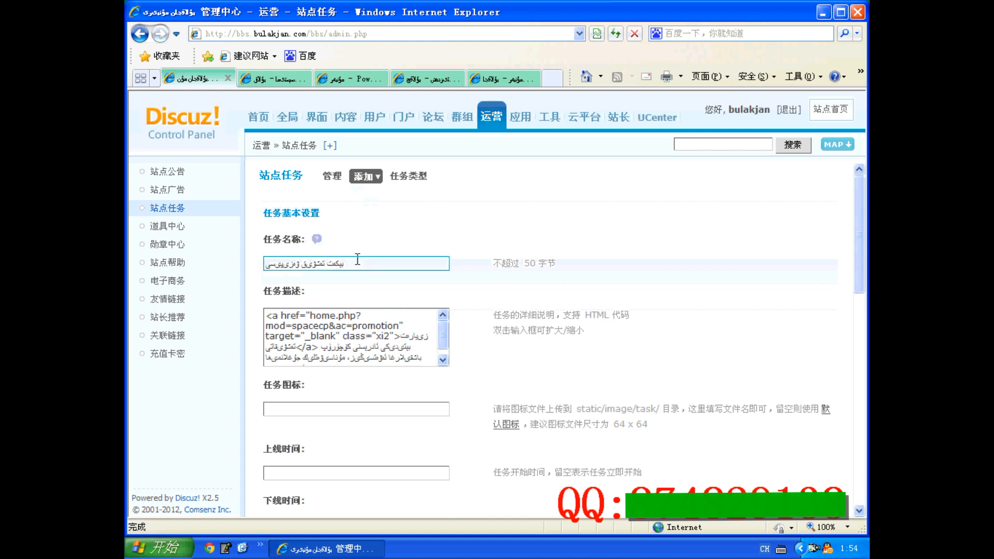
{"action": "scroll", "coordinate": [351, 277], "scroll_direction": "down", "scroll_amount": 2}
{"action": "left_click", "coordinate": [379, 298]}
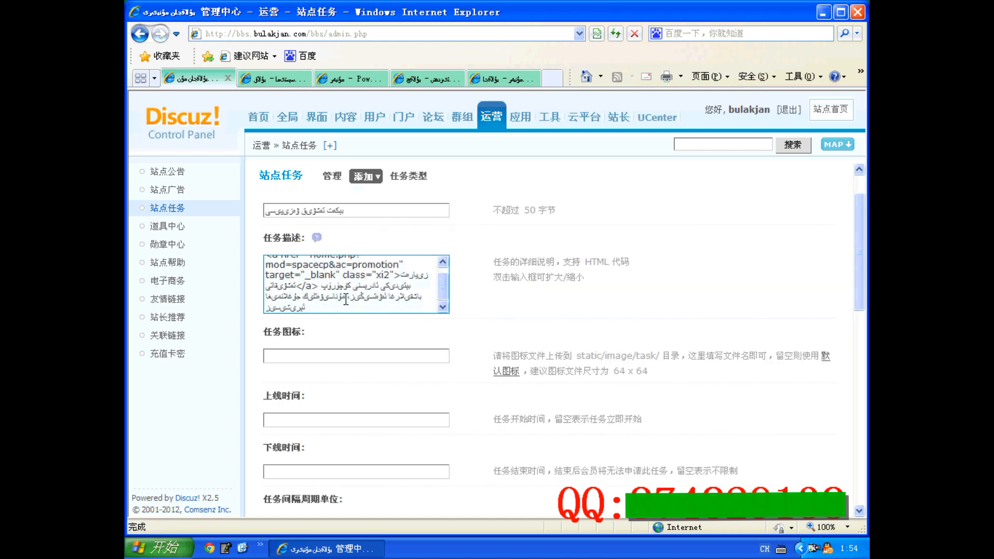
{"action": "left_click_drag", "start_coordinate": [325, 301], "coordinate": [238, 251]}
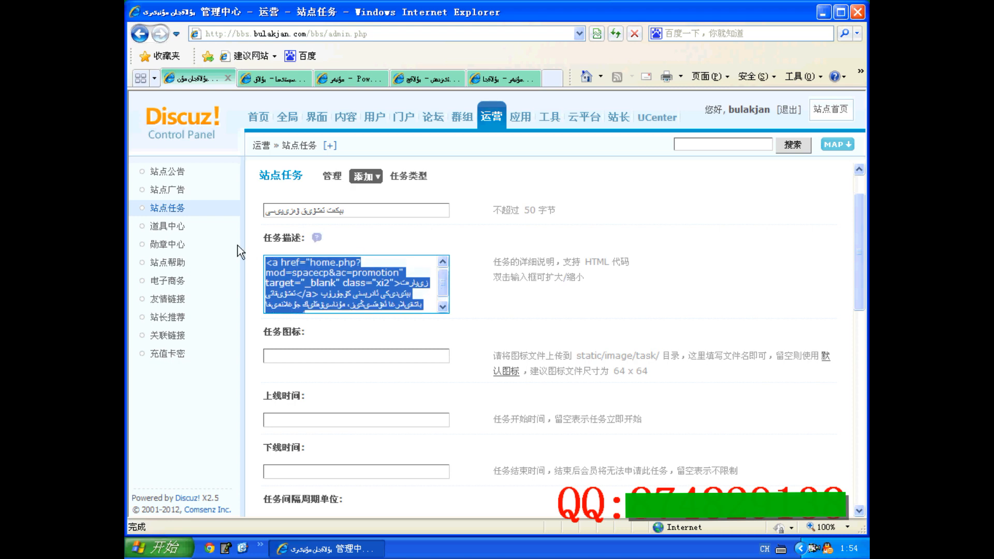
{"action": "left_click", "coordinate": [342, 274]}
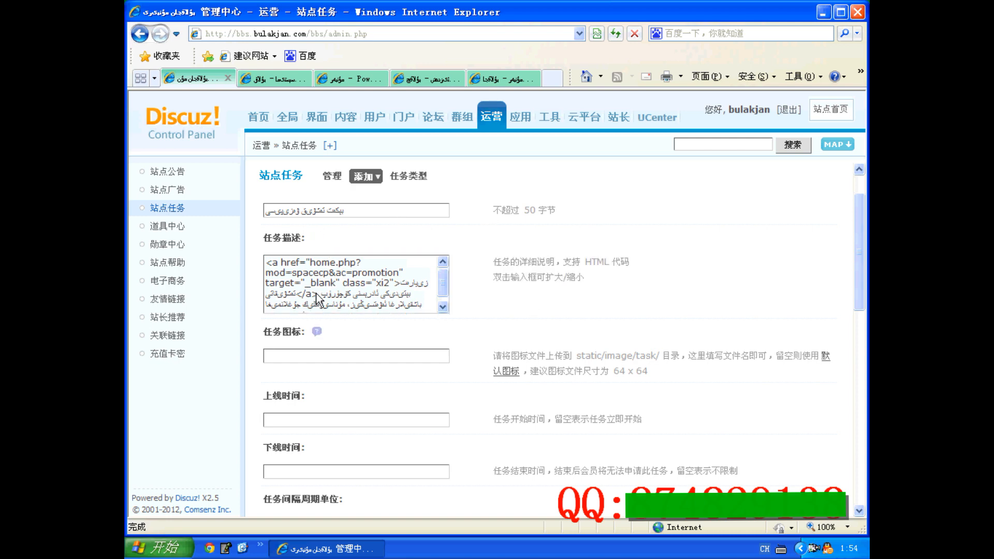
{"action": "left_click", "coordinate": [286, 356]}
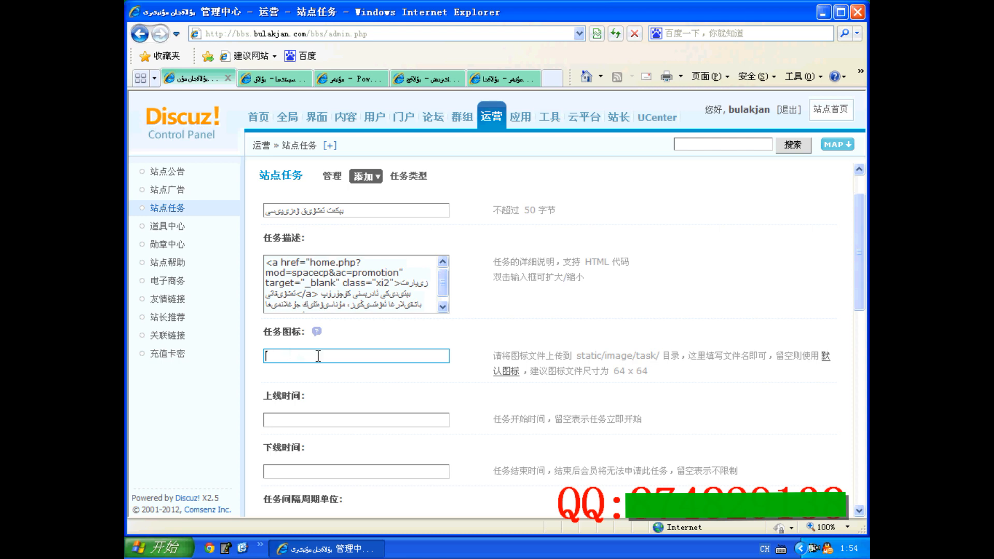
{"action": "scroll", "coordinate": [318, 356], "scroll_direction": "down", "scroll_amount": 3}
{"action": "left_click", "coordinate": [287, 313]}
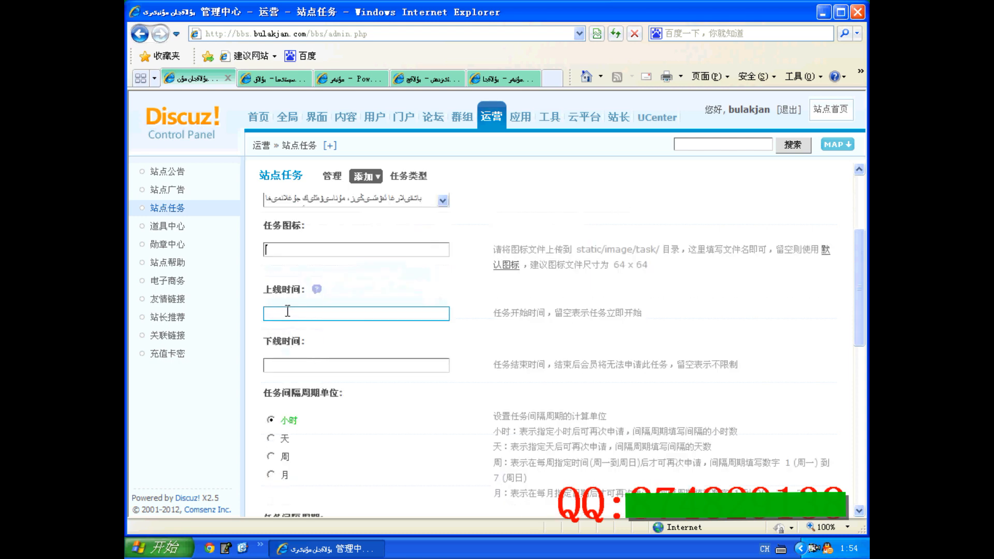
{"action": "left_click", "coordinate": [368, 284]}
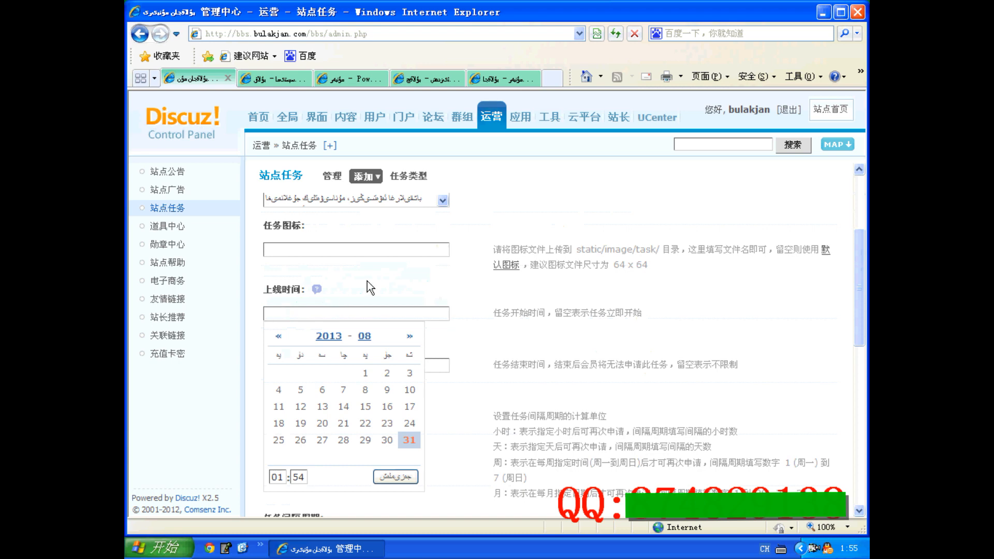
{"action": "mouse_move", "coordinate": [383, 185]}
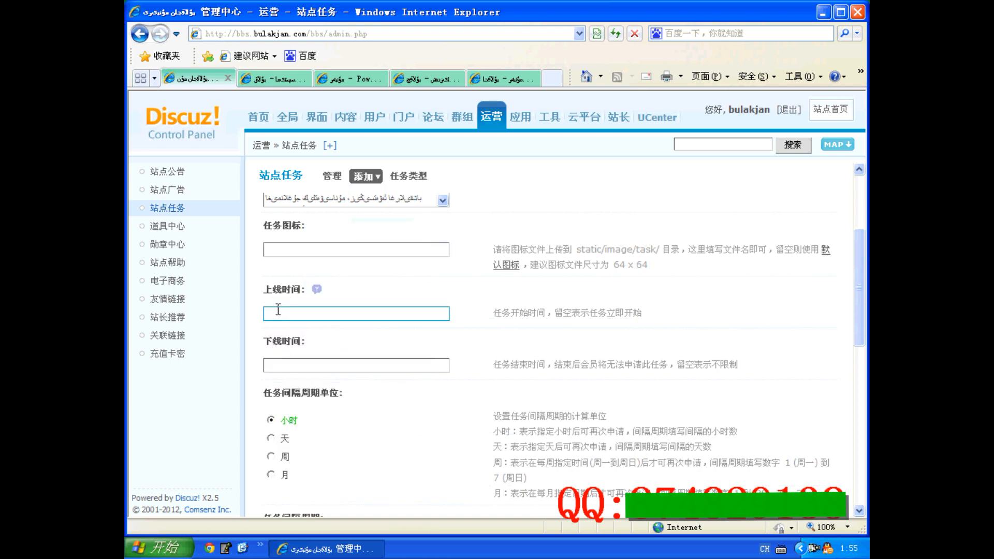
Set the promotion task's 任务奖励 to 积分 and choose the second credit type under 积分种类
{"action": "scroll", "coordinate": [299, 375], "scroll_direction": "down", "scroll_amount": 1}
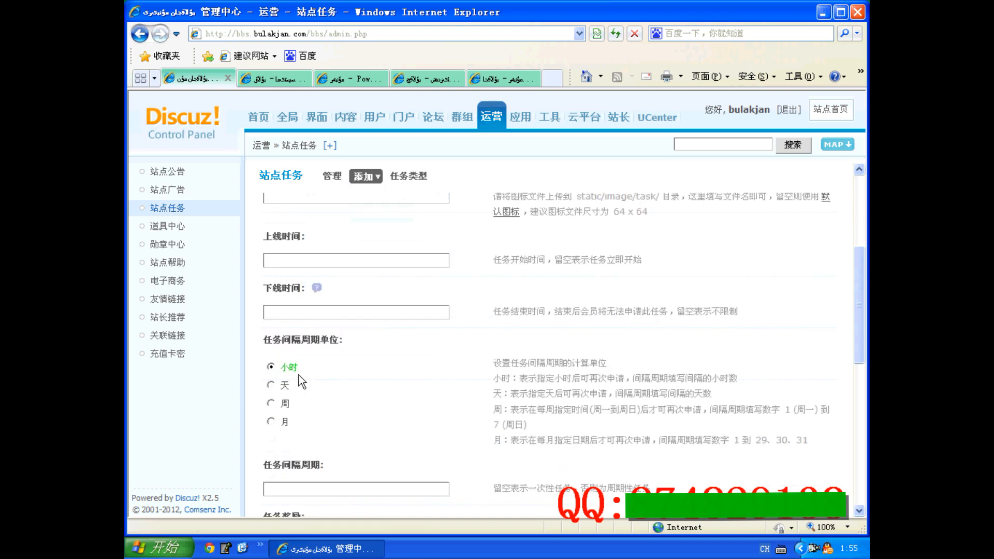
{"action": "scroll", "coordinate": [284, 407], "scroll_direction": "down", "scroll_amount": 2}
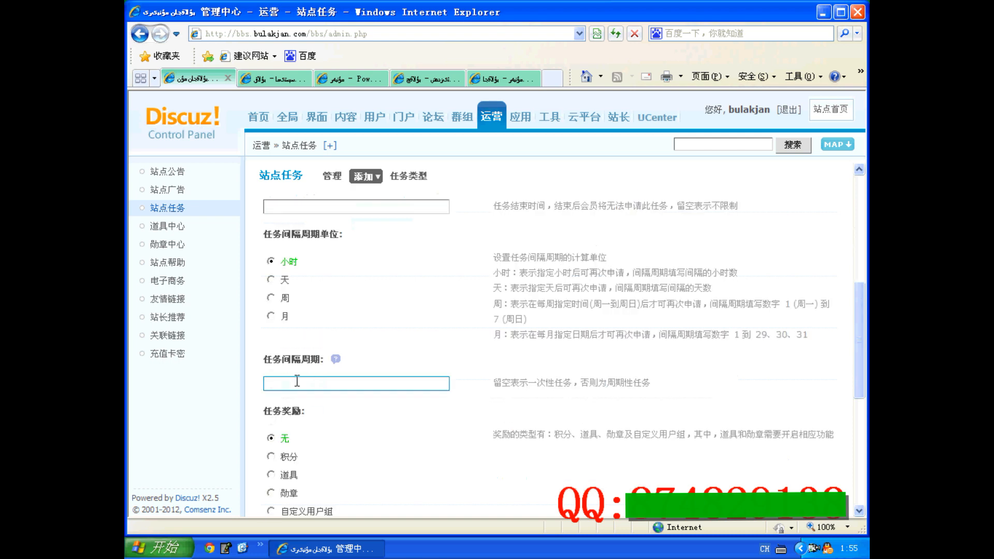
{"action": "scroll", "coordinate": [297, 381], "scroll_direction": "down", "scroll_amount": 2}
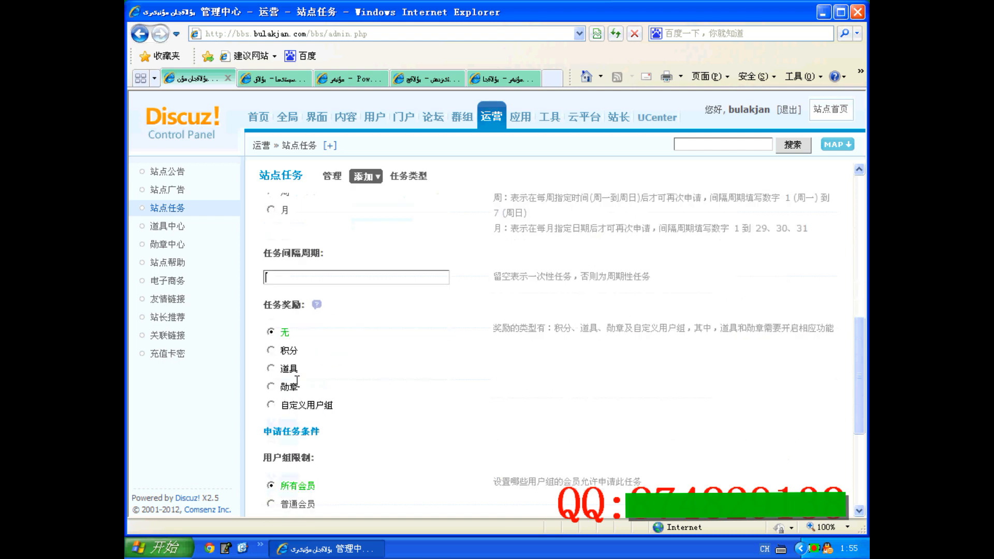
{"action": "left_click", "coordinate": [270, 350]}
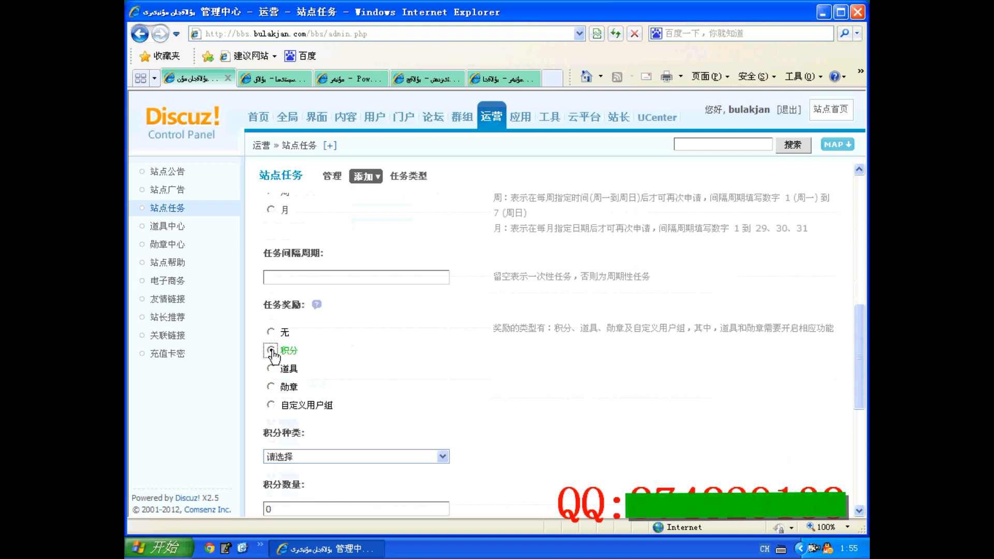
{"action": "scroll", "coordinate": [273, 356], "scroll_direction": "down", "scroll_amount": 2}
{"action": "left_click", "coordinate": [283, 402]}
{"action": "left_click", "coordinate": [308, 349]}
{"action": "left_click", "coordinate": [290, 374]}
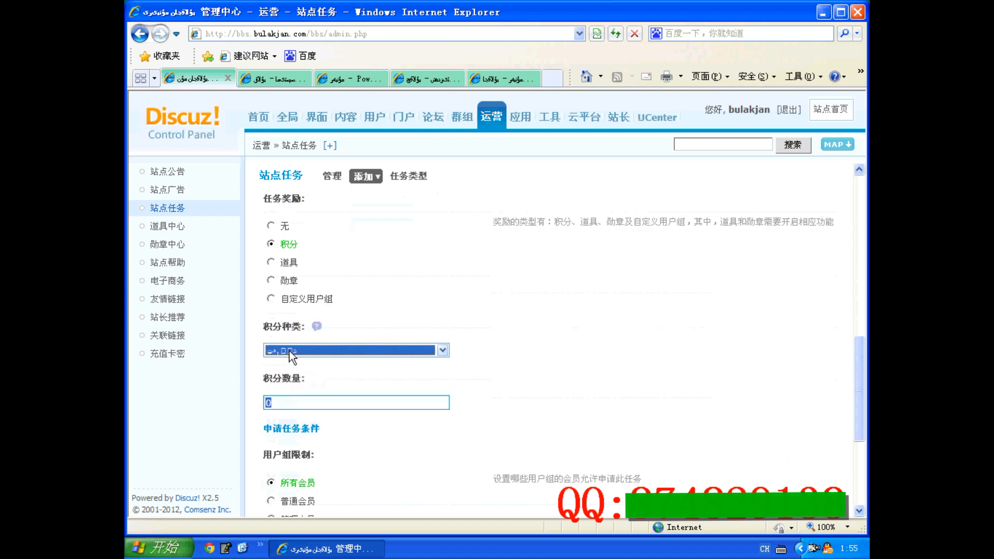
{"action": "left_click", "coordinate": [306, 352]}
{"action": "left_click", "coordinate": [284, 382]}
{"action": "left_click", "coordinate": [378, 320]}
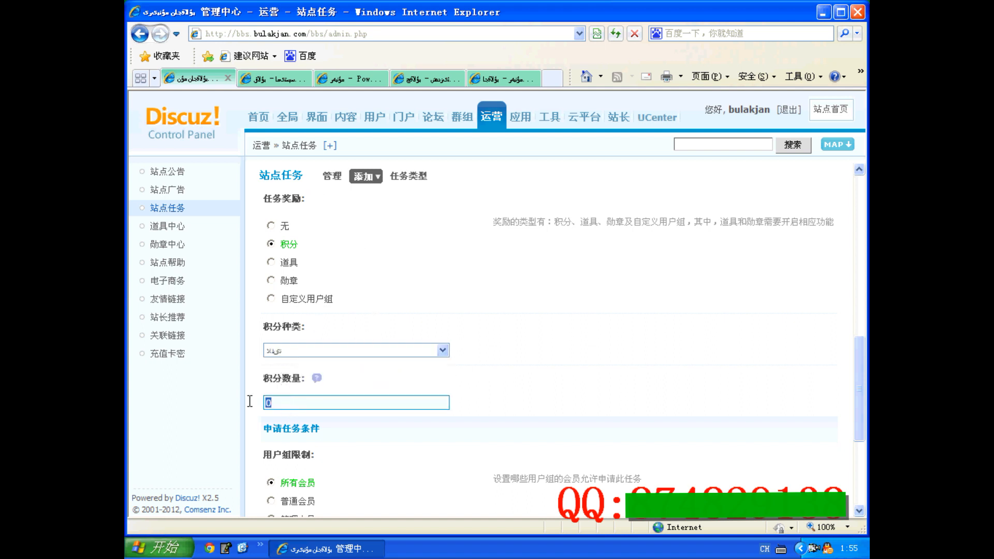
Try the 道具, 勋章 and 自定义用户组 reward types and examine the options each one offers
{"action": "left_click", "coordinate": [286, 262]}
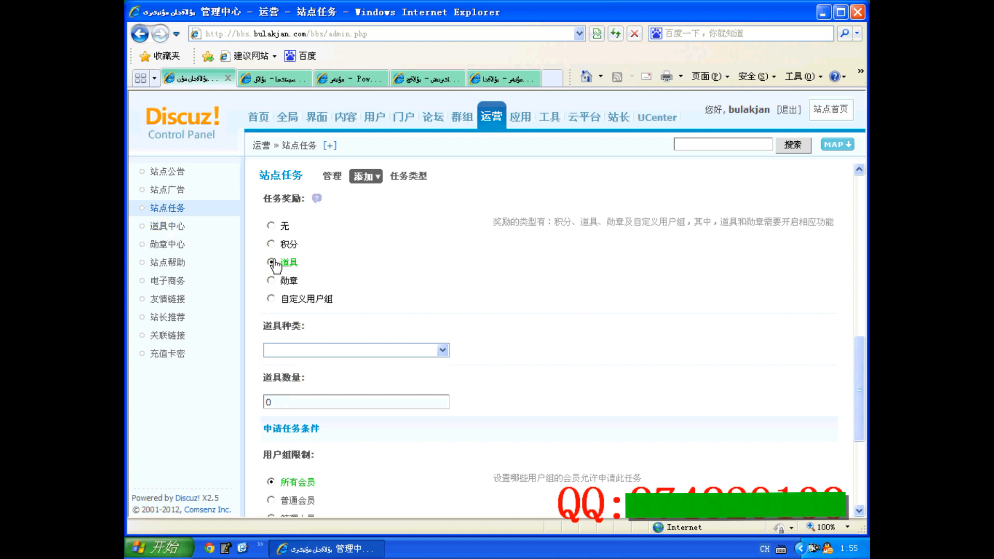
{"action": "left_click", "coordinate": [284, 281]}
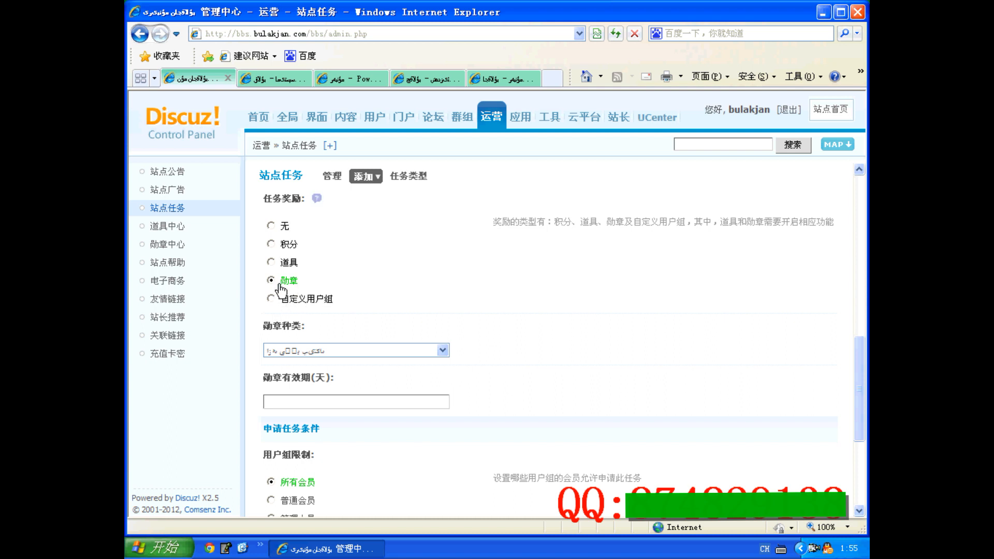
{"action": "left_click", "coordinate": [306, 351]}
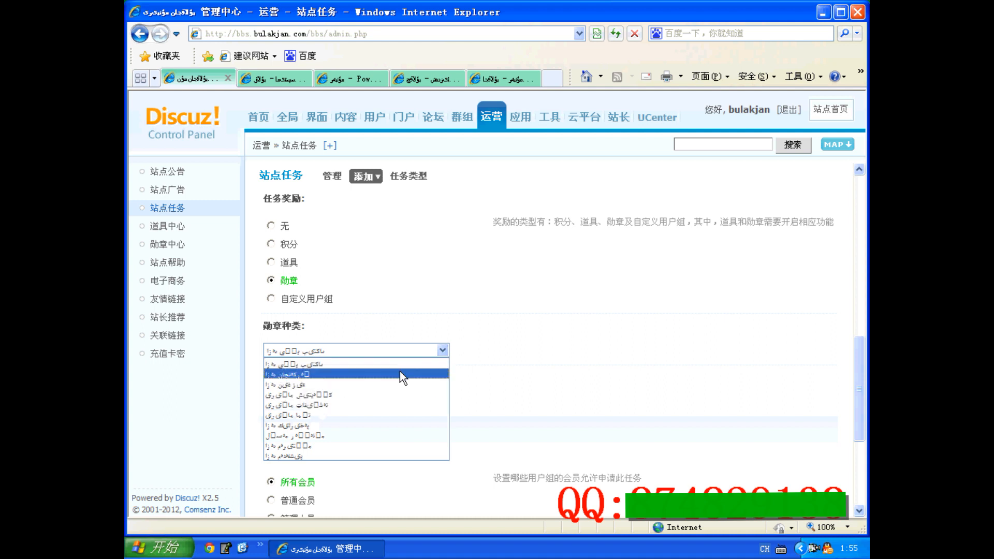
{"action": "left_click", "coordinate": [306, 298]}
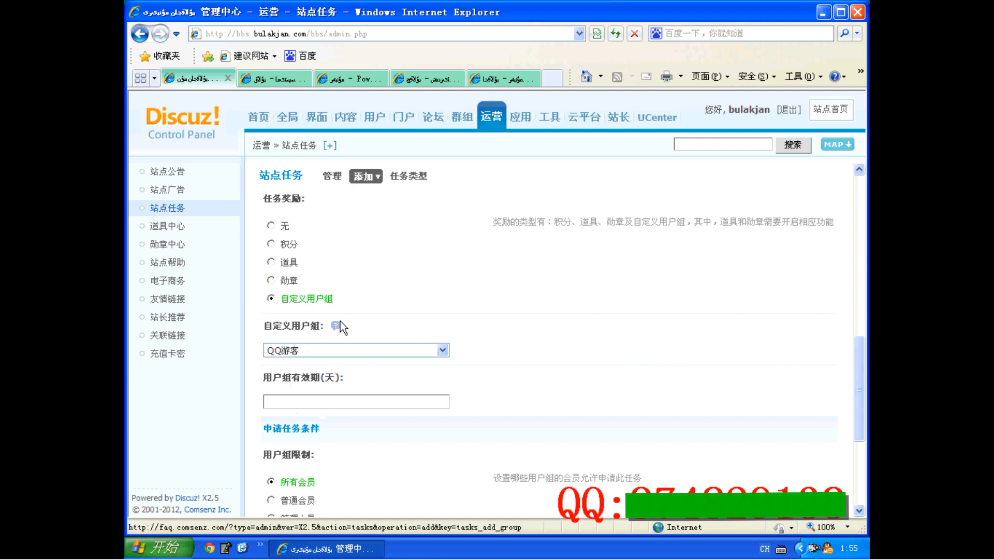
{"action": "scroll", "coordinate": [340, 325], "scroll_direction": "down", "scroll_amount": 3}
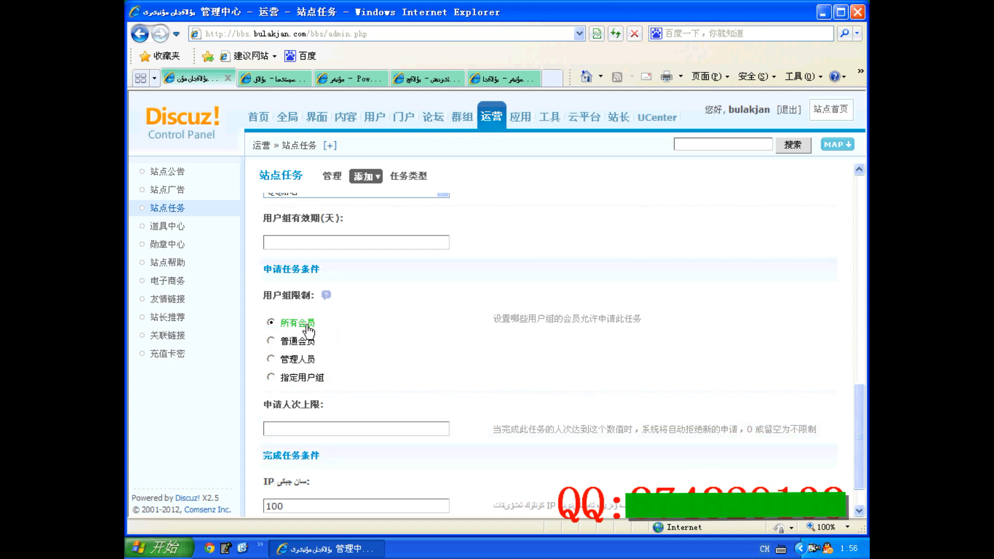
Try the 普通会员 and 管理人员 group limits, restore 所有会员, and examine the IP count under 完成任务条件
{"action": "left_click", "coordinate": [270, 341]}
{"action": "left_click", "coordinate": [270, 359]}
{"action": "left_click", "coordinate": [270, 322]}
{"action": "scroll", "coordinate": [291, 352], "scroll_direction": "down", "scroll_amount": 2}
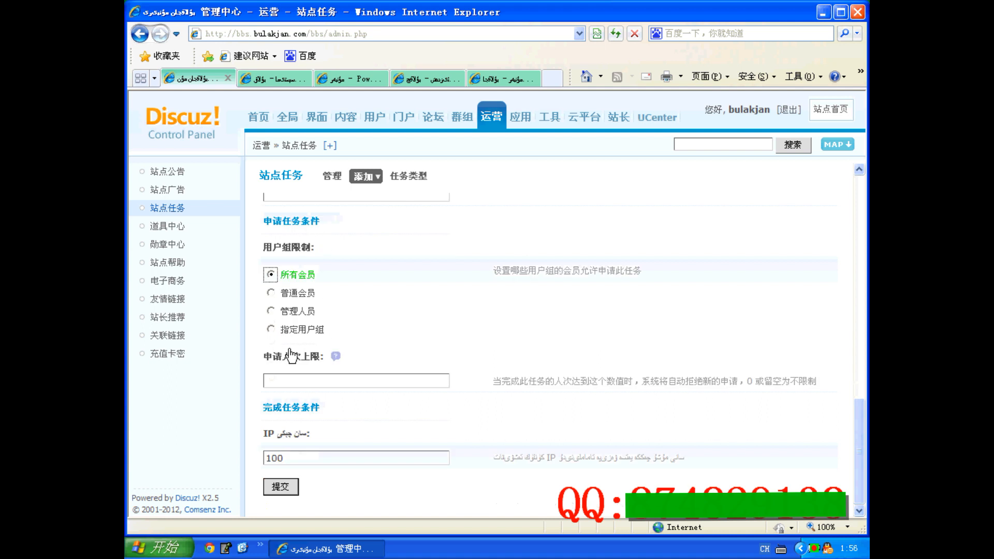
{"action": "double_click", "coordinate": [290, 459]}
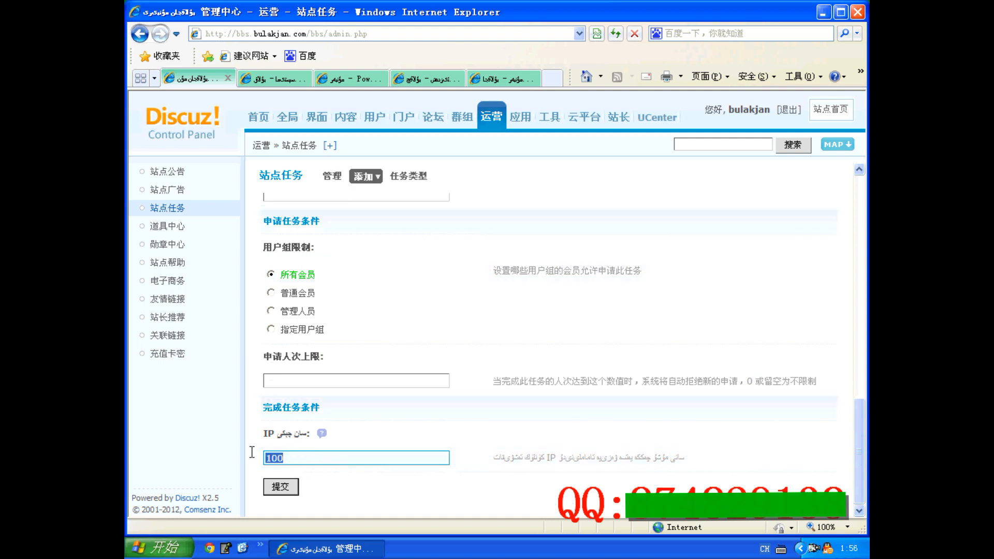
{"action": "type", "text": "0"}
{"action": "scroll", "coordinate": [345, 196], "scroll_direction": "up", "scroll_amount": 3}
{"action": "scroll", "coordinate": [356, 201], "scroll_direction": "up", "scroll_amount": 5}
Open the form for adding a 红包类任务 and check its description and 上线时间 fields, leaving the start time blank
{"action": "mouse_move", "coordinate": [369, 176]}
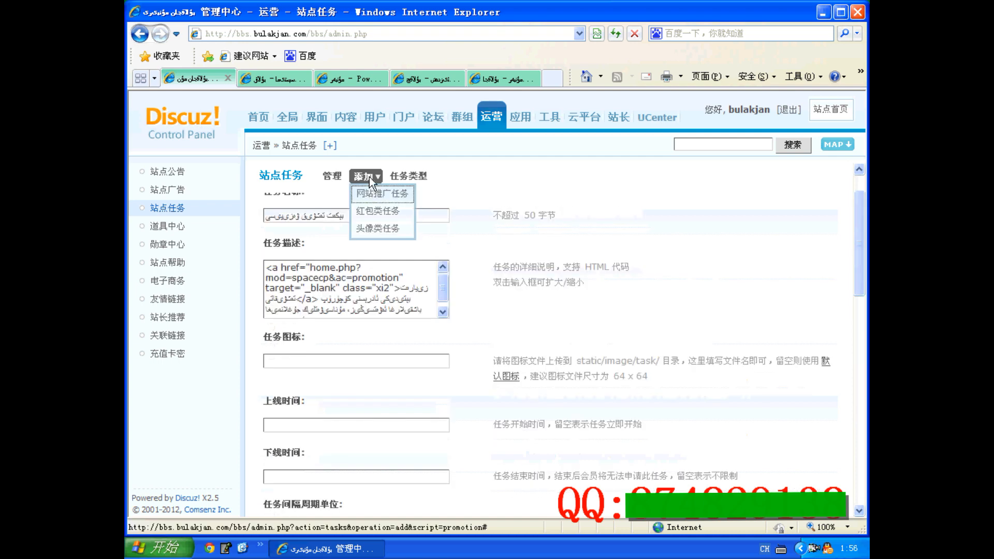
{"action": "left_click", "coordinate": [394, 213]}
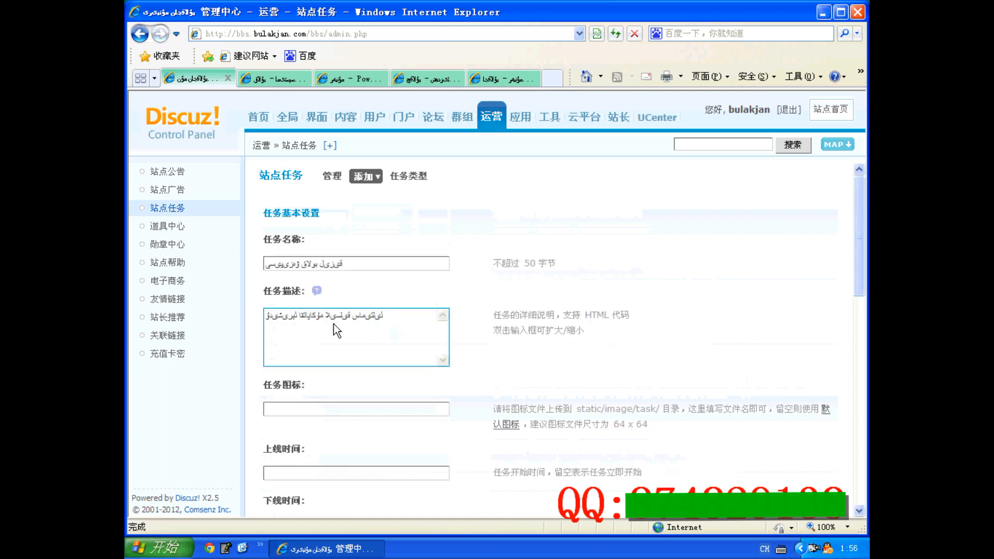
{"action": "scroll", "coordinate": [312, 288], "scroll_direction": "down", "scroll_amount": 4}
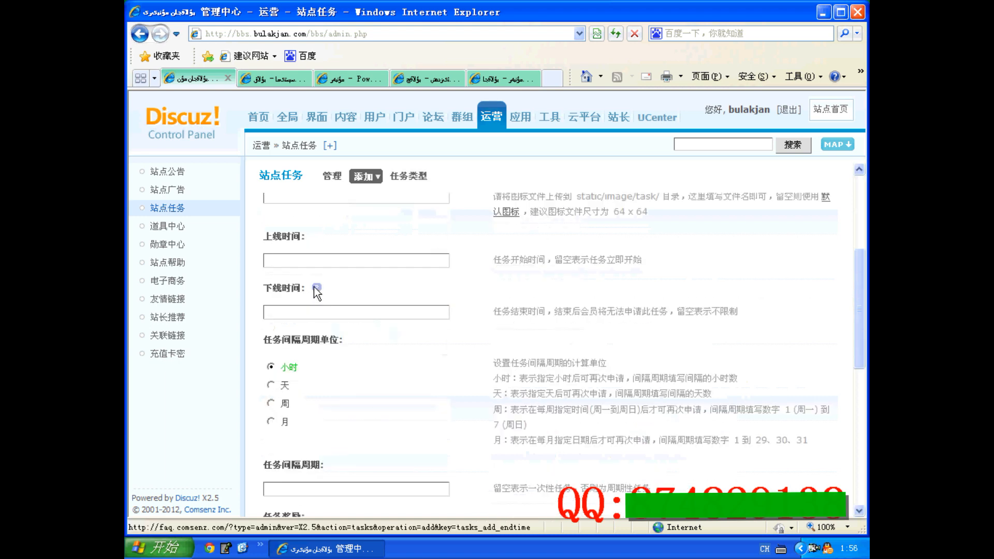
{"action": "scroll", "coordinate": [295, 256], "scroll_direction": "up", "scroll_amount": 2}
{"action": "left_click", "coordinate": [300, 298]}
{"action": "left_click", "coordinate": [285, 365]}
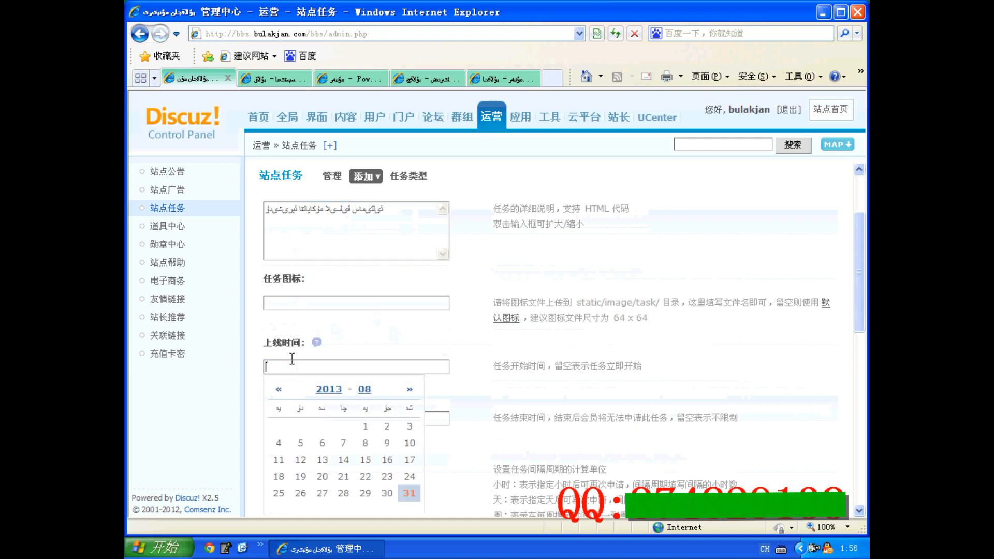
{"action": "left_click", "coordinate": [509, 364]}
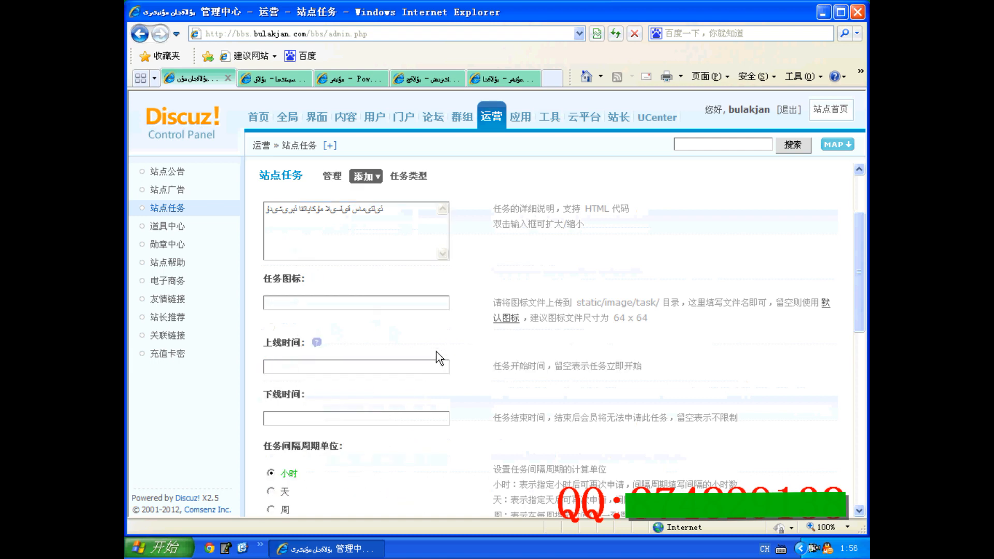
Set the 红包类任务 reward to 积分 with a 积分数量 of 10 and submit the task
{"action": "scroll", "coordinate": [435, 355], "scroll_direction": "down", "scroll_amount": 2}
{"action": "scroll", "coordinate": [314, 357], "scroll_direction": "down", "scroll_amount": 2}
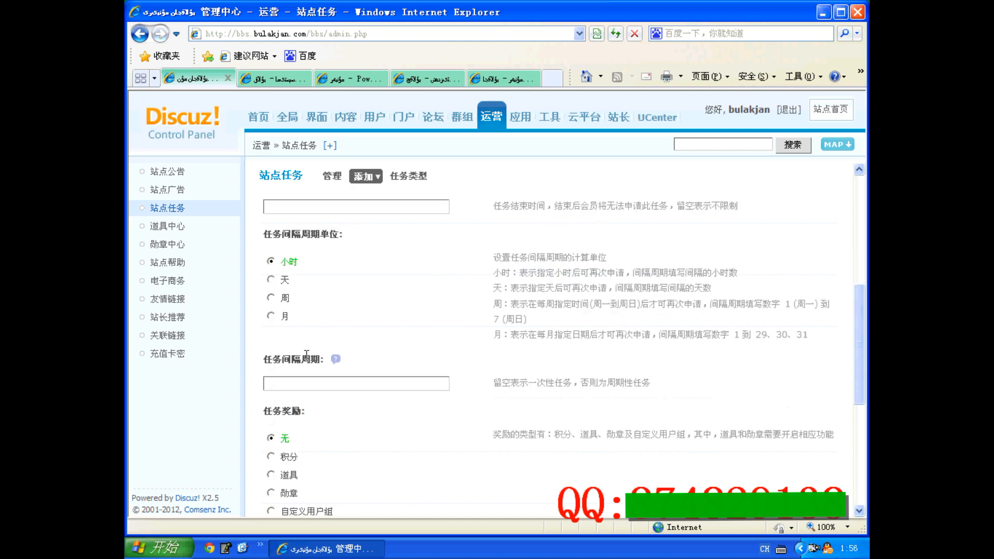
{"action": "scroll", "coordinate": [307, 359], "scroll_direction": "down", "scroll_amount": 2}
{"action": "left_click", "coordinate": [271, 350]}
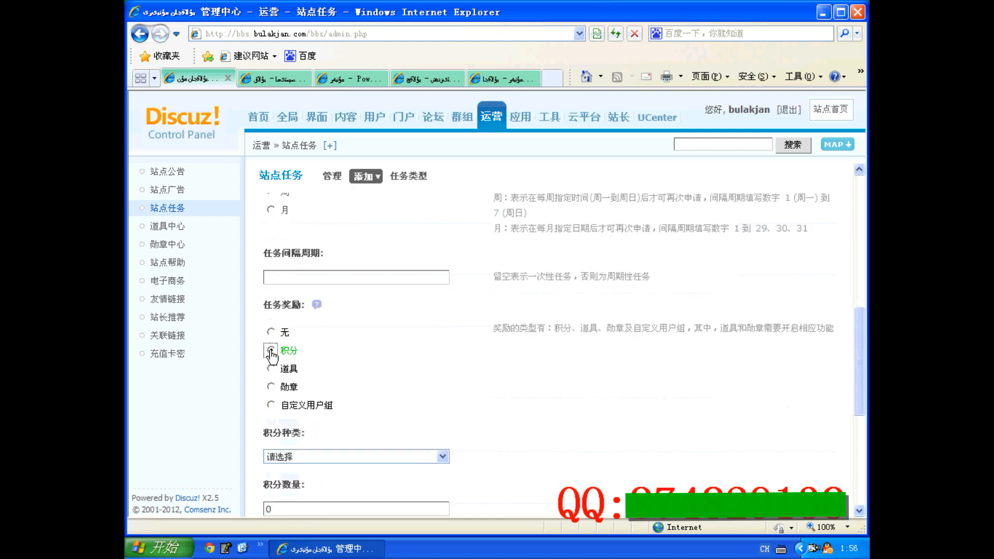
{"action": "scroll", "coordinate": [282, 357], "scroll_direction": "down", "scroll_amount": 3}
{"action": "left_click_drag", "start_coordinate": [287, 353], "coordinate": [238, 352]}
{"action": "type", "text": "10"}
{"action": "scroll", "coordinate": [346, 406], "scroll_direction": "down", "scroll_amount": 3}
{"action": "left_click", "coordinate": [280, 487]}
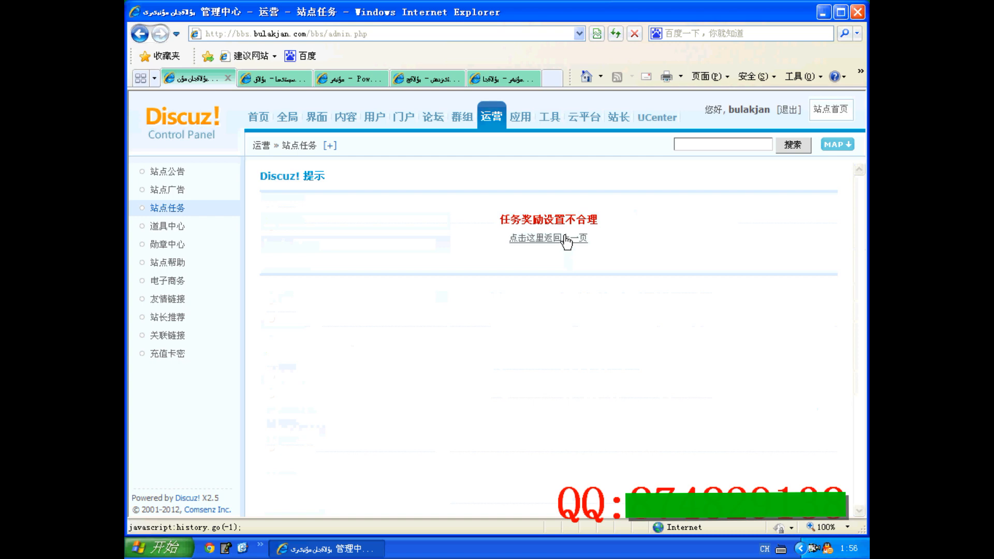
Return to the 红包类任务 form, set its 积分 reward to the تىللا credit type with the quantity of 10, and resubmit the task
{"action": "left_click", "coordinate": [563, 241]}
{"action": "scroll", "coordinate": [344, 322], "scroll_direction": "down", "scroll_amount": 4}
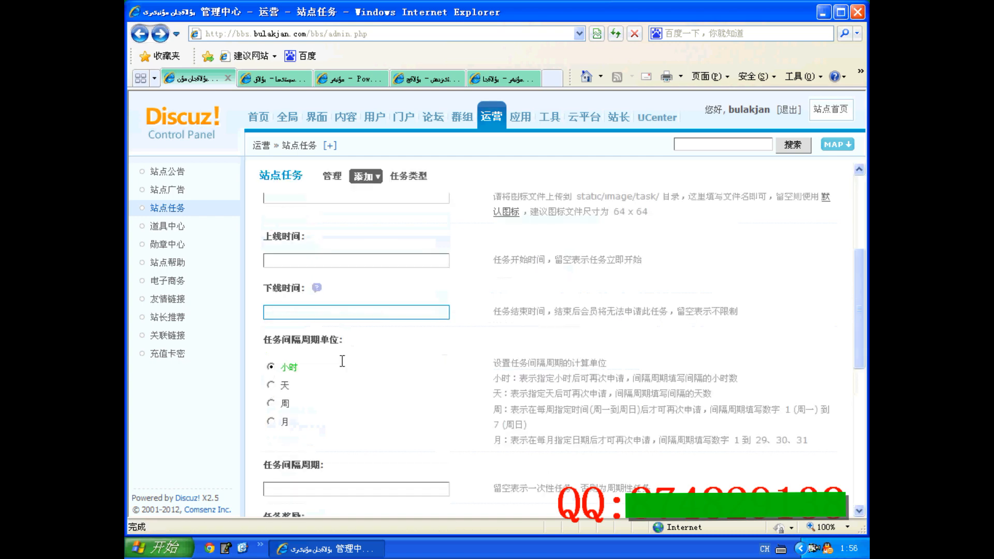
{"action": "scroll", "coordinate": [343, 358], "scroll_direction": "down", "scroll_amount": 3}
{"action": "scroll", "coordinate": [348, 344], "scroll_direction": "down", "scroll_amount": 3}
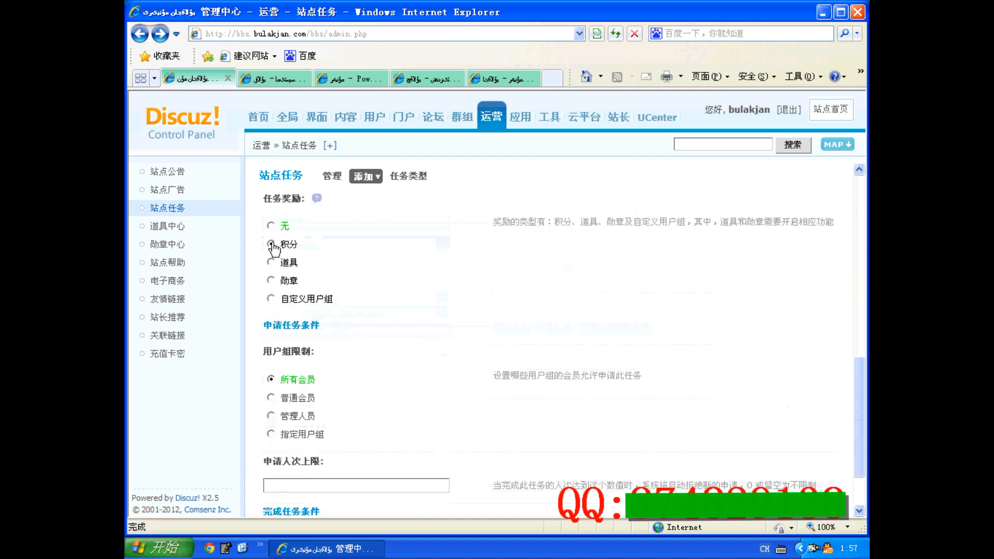
{"action": "left_click", "coordinate": [296, 350]}
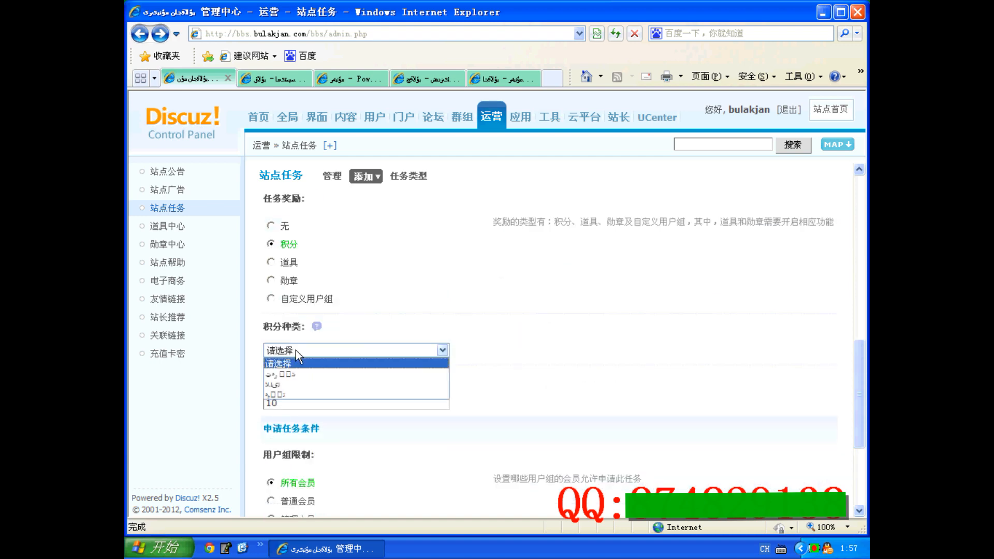
{"action": "left_click", "coordinate": [296, 377]}
{"action": "left_click", "coordinate": [299, 404]}
{"action": "scroll", "coordinate": [300, 399], "scroll_direction": "down", "scroll_amount": 3}
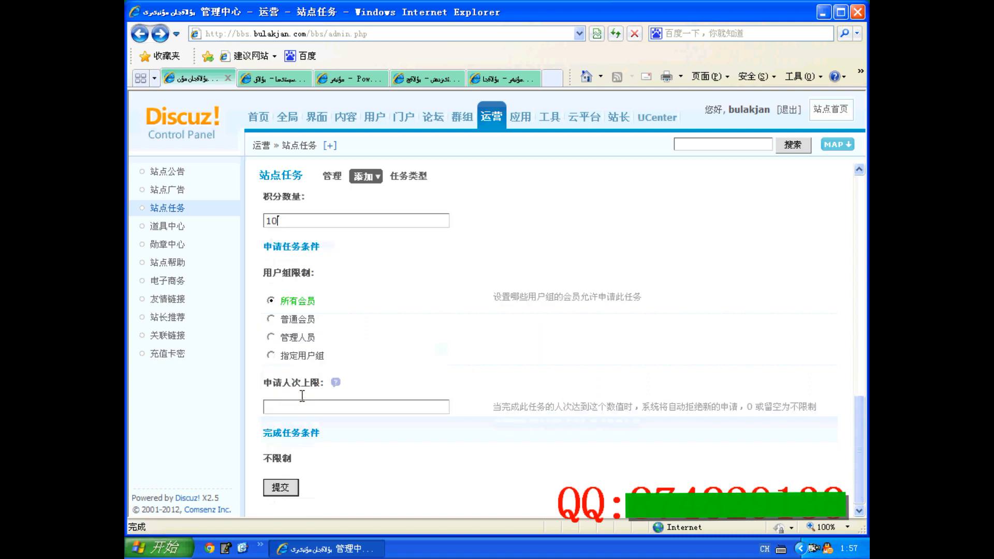
{"action": "left_click", "coordinate": [278, 488]}
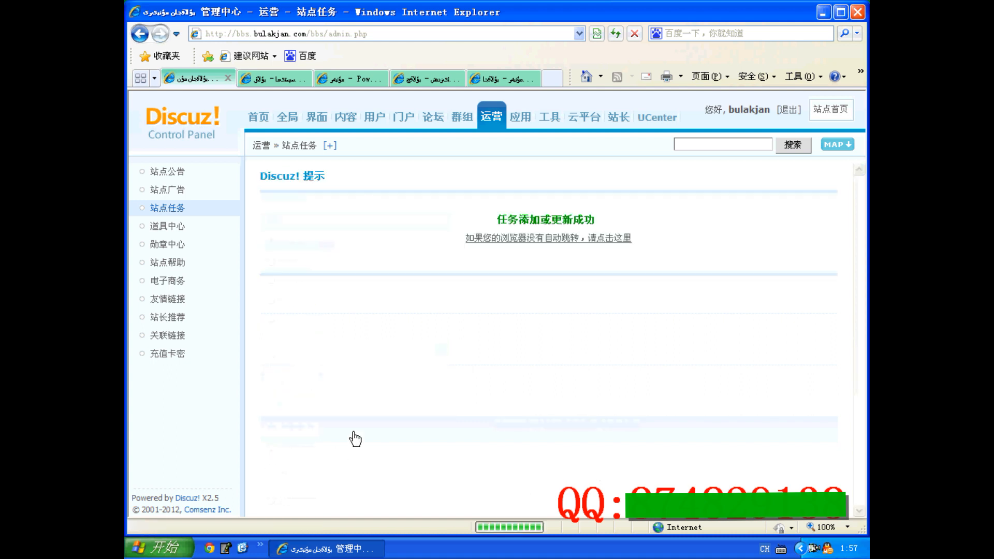
{"action": "left_click", "coordinate": [522, 240]}
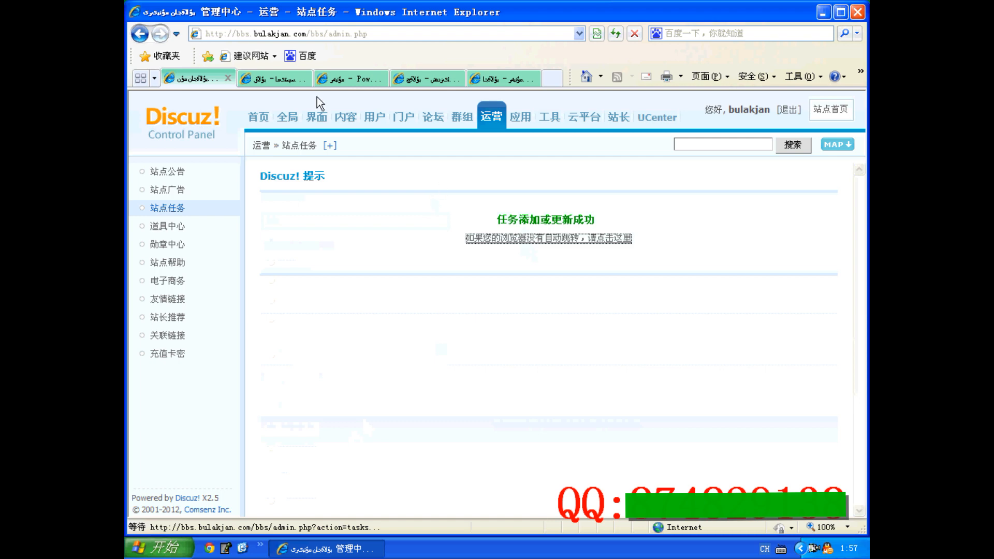
Switch to the forum front page and check the account's private messages, system messages and notices for the task
{"action": "left_click", "coordinate": [273, 78]}
{"action": "left_click", "coordinate": [590, 166]}
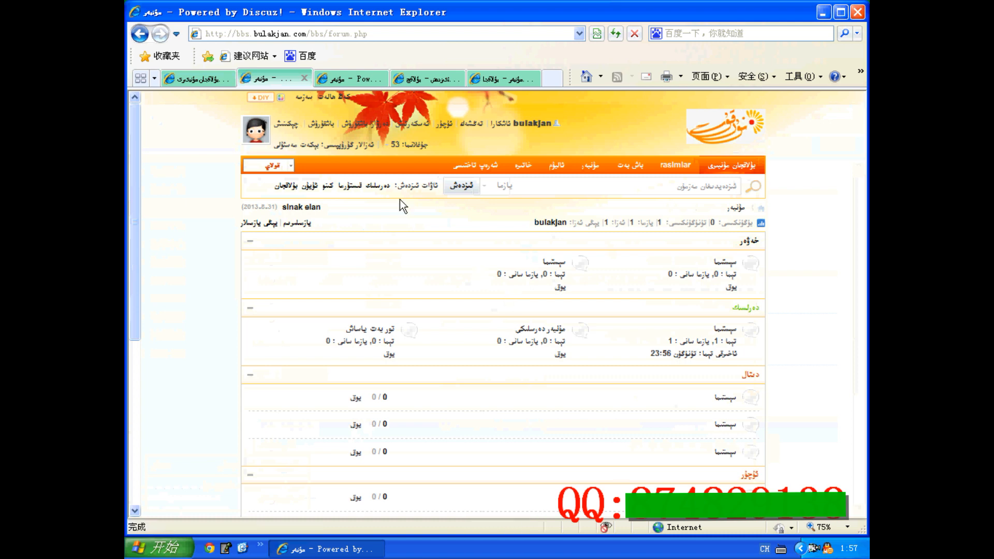
{"action": "left_click", "coordinate": [444, 124]}
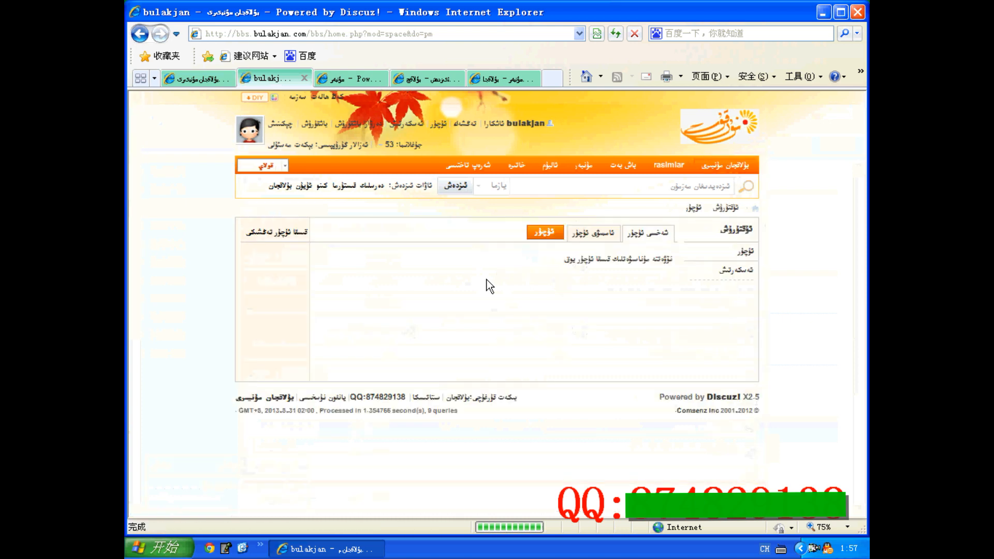
{"action": "left_click", "coordinate": [592, 233]}
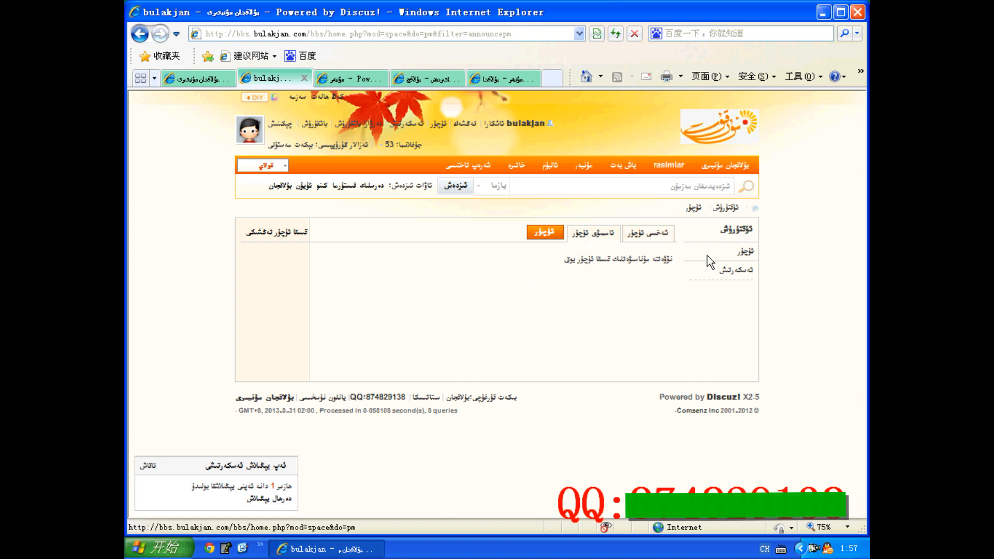
{"action": "left_click", "coordinate": [723, 271]}
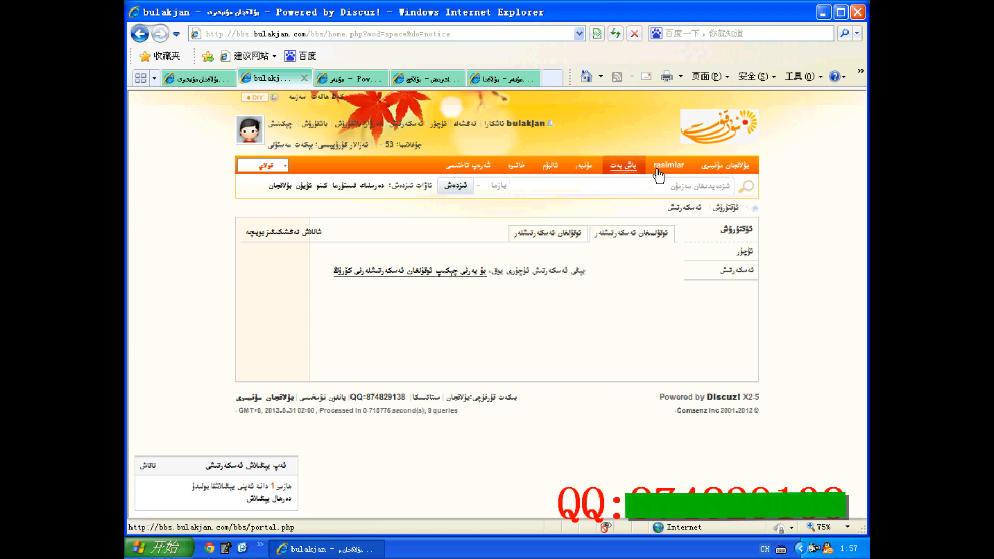
Open the account's profile page, look over its medals and credit statistics, and close the page
{"action": "left_click", "coordinate": [512, 220]}
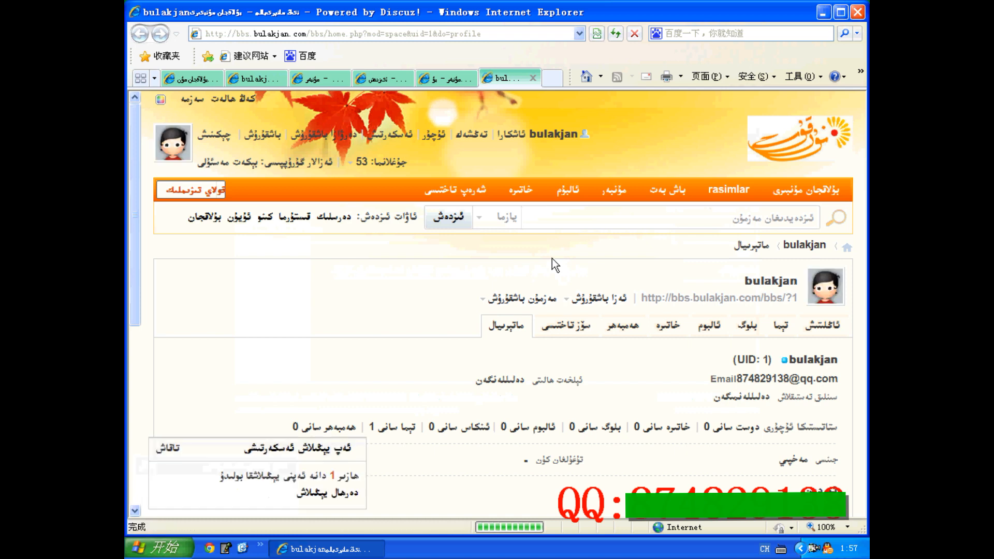
{"action": "scroll", "coordinate": [552, 259], "scroll_direction": "down", "scroll_amount": 7}
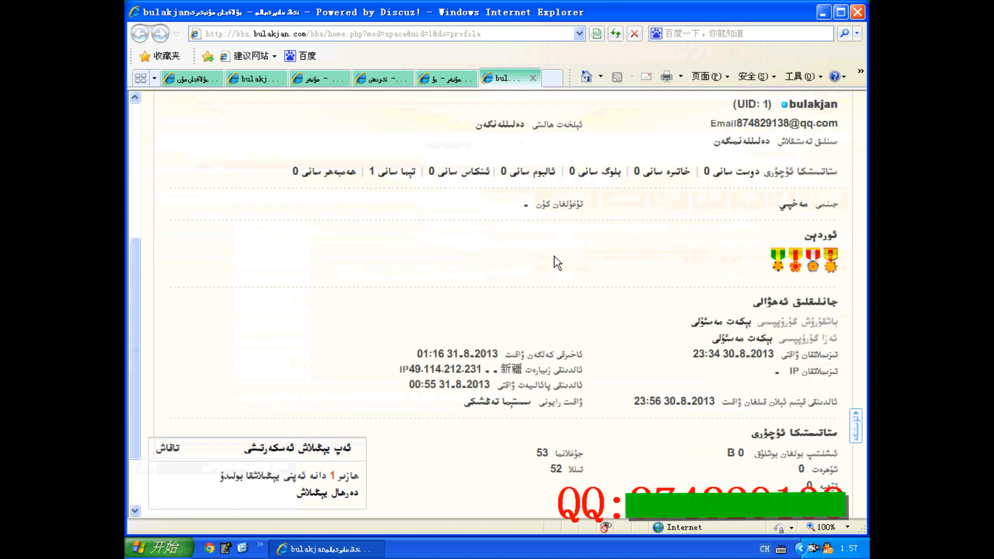
{"action": "scroll", "coordinate": [554, 256], "scroll_direction": "up", "scroll_amount": 7}
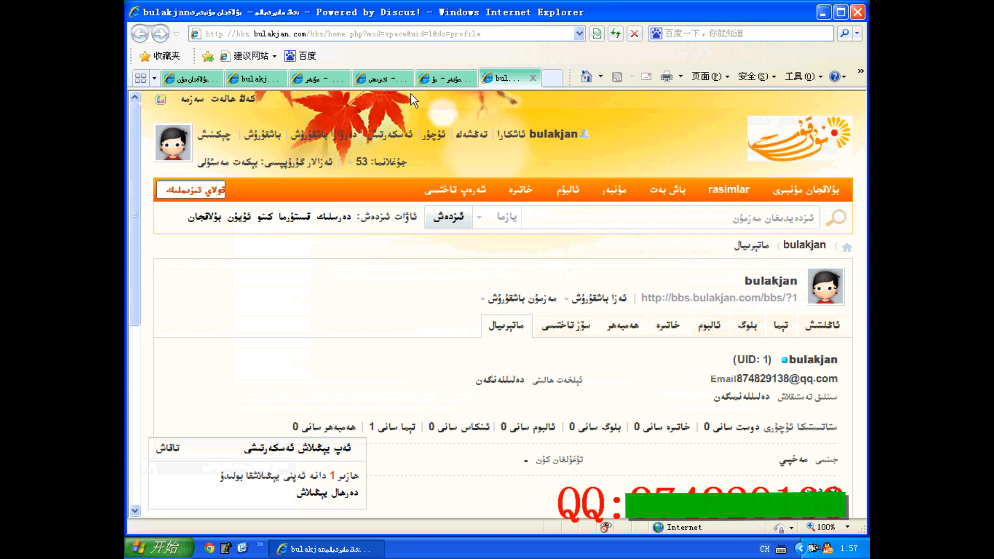
{"action": "left_click", "coordinate": [531, 77]}
Open the form for adding a 头像类任务 in the control panel and examine its 上线时间 calendar, leaving the start time blank
{"action": "left_click", "coordinate": [192, 78]}
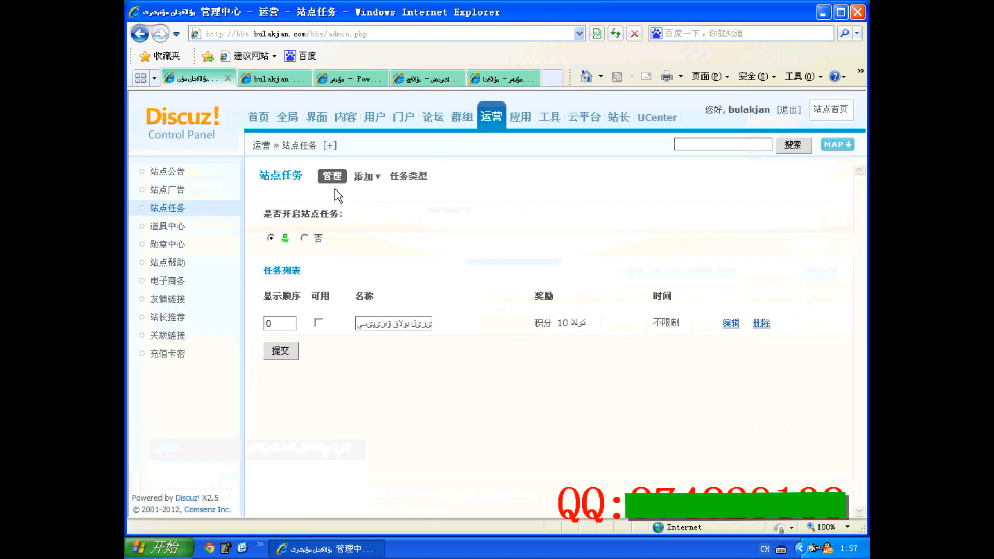
{"action": "mouse_move", "coordinate": [366, 178]}
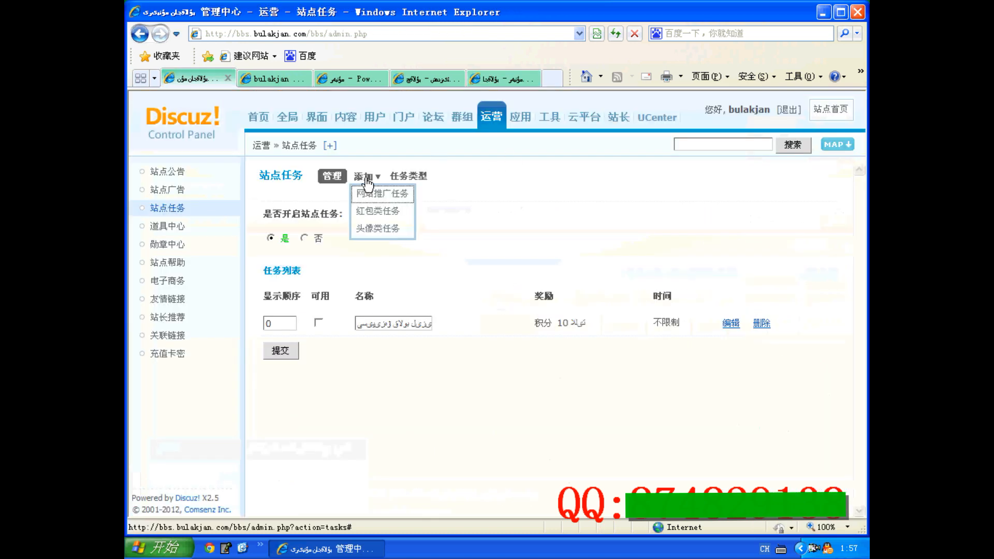
{"action": "left_click", "coordinate": [370, 229]}
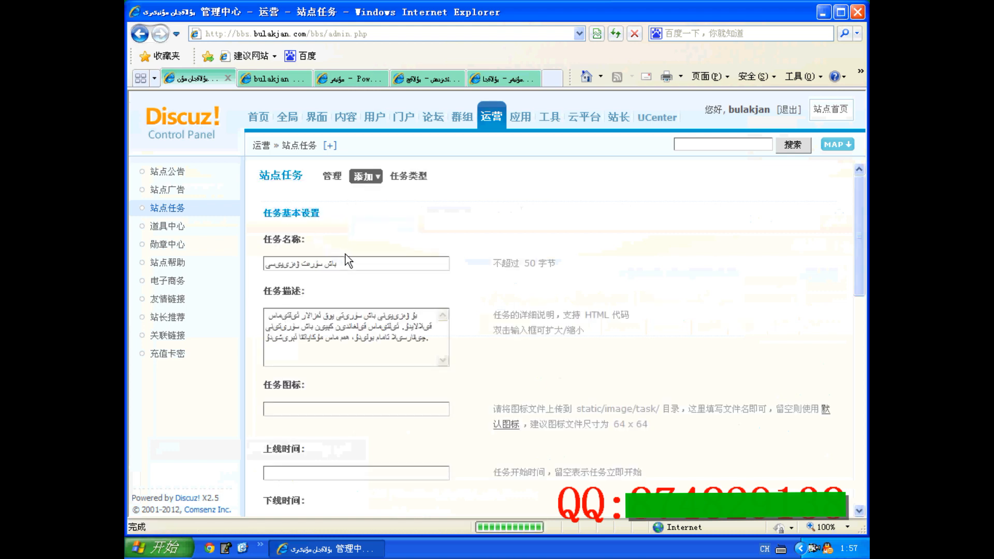
{"action": "scroll", "coordinate": [346, 256], "scroll_direction": "down", "scroll_amount": 7}
{"action": "scroll", "coordinate": [346, 257], "scroll_direction": "up", "scroll_amount": 4}
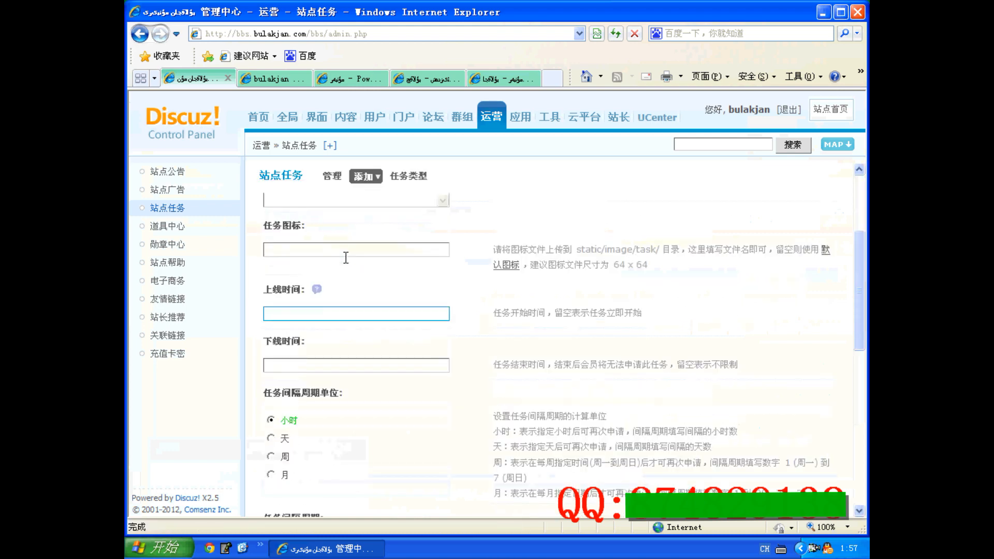
{"action": "left_click", "coordinate": [298, 314]}
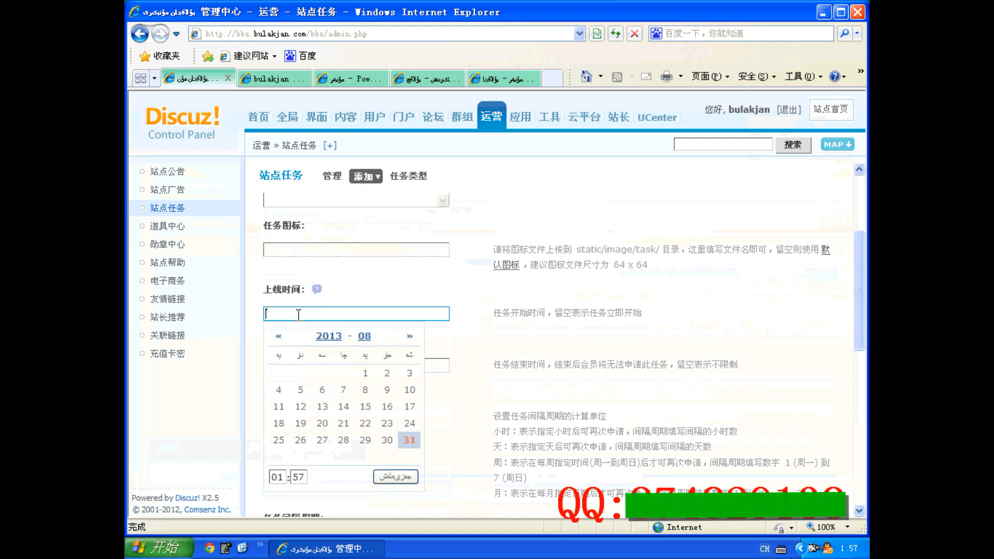
{"action": "left_click", "coordinate": [434, 293]}
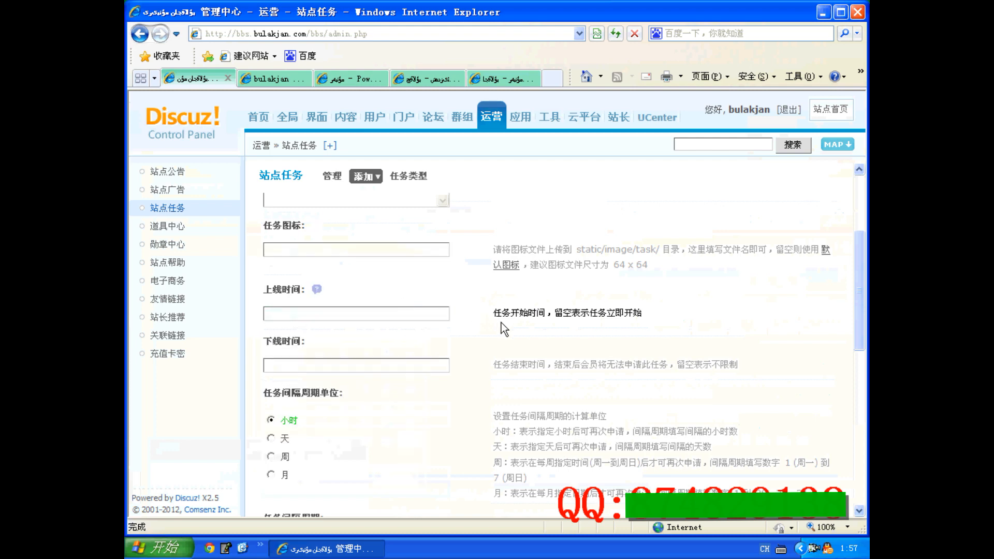
{"action": "left_click", "coordinate": [322, 314]}
{"action": "left_click", "coordinate": [392, 274]}
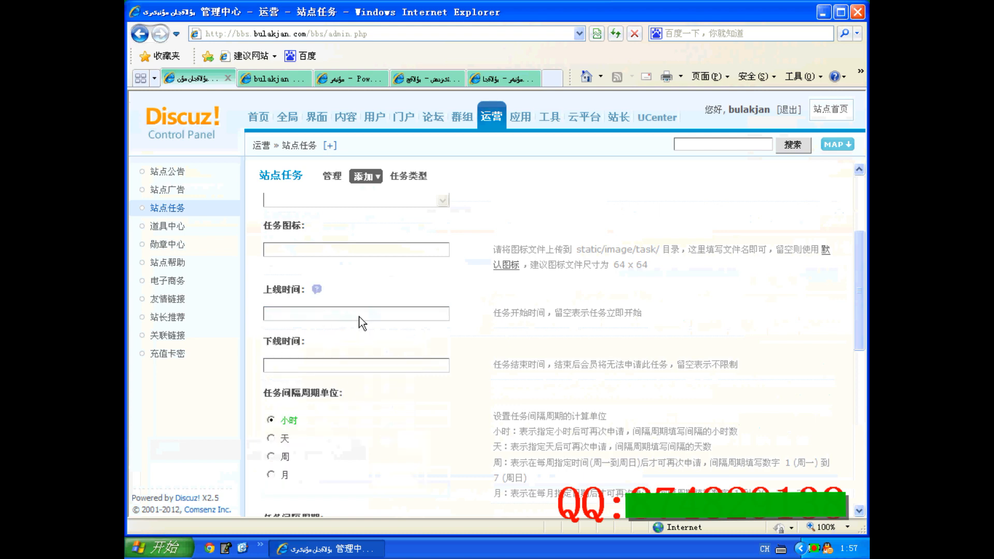
{"action": "left_click", "coordinate": [312, 311]}
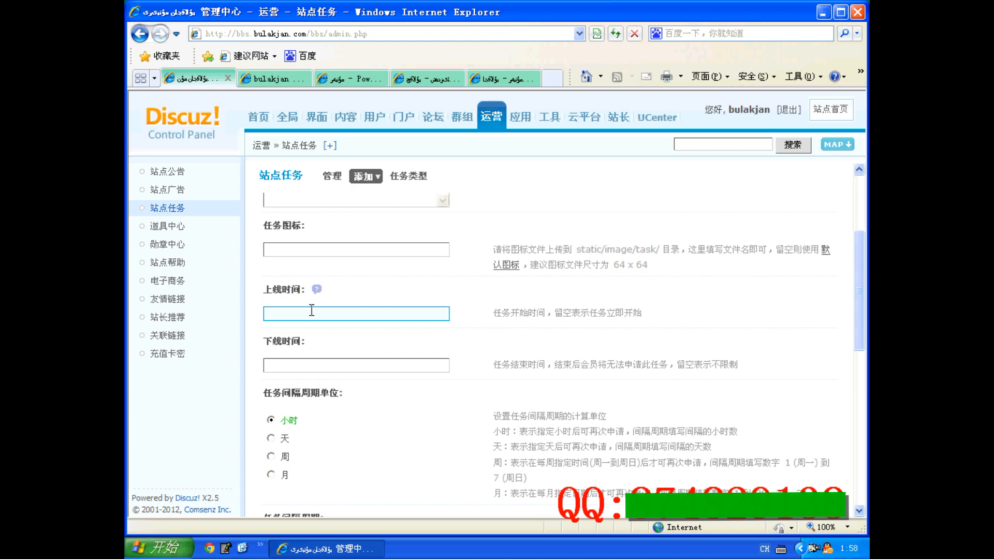
{"action": "left_click", "coordinate": [312, 311]}
{"action": "left_click", "coordinate": [450, 297]}
Examine the 任务间隔周期, 任务奖励 and user group options of the 头像类任务 form
{"action": "scroll", "coordinate": [486, 348], "scroll_direction": "down", "scroll_amount": 3}
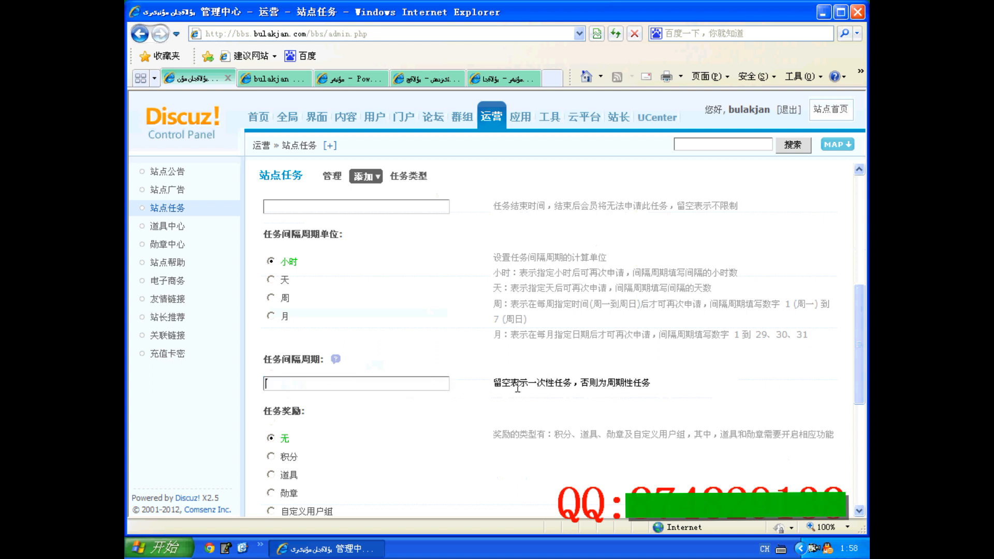
{"action": "left_click", "coordinate": [421, 382]}
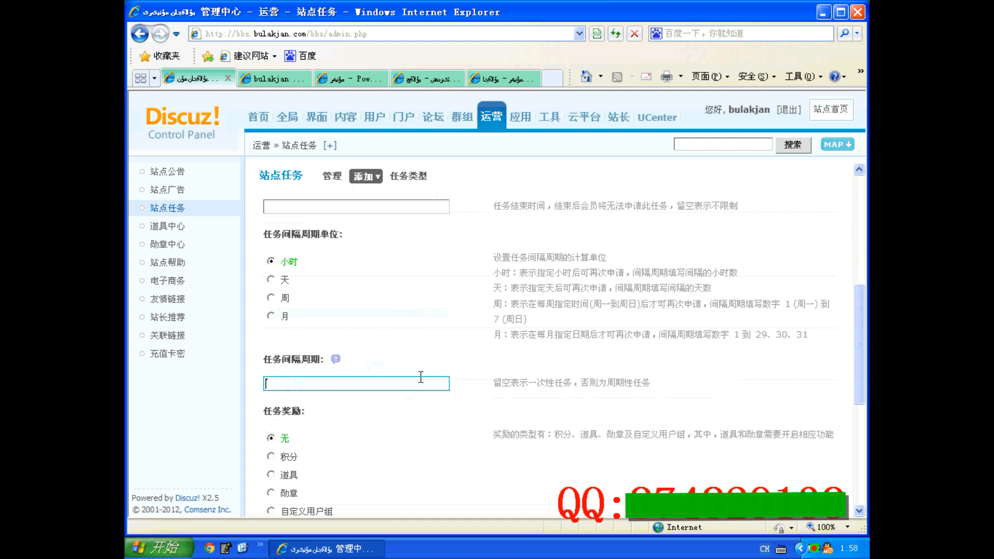
{"action": "scroll", "coordinate": [421, 377], "scroll_direction": "down", "scroll_amount": 2}
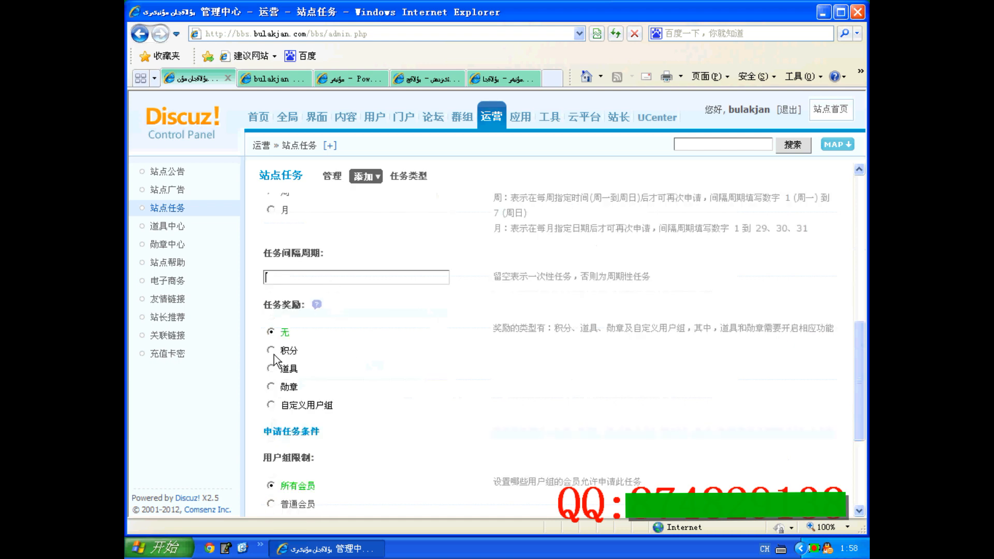
{"action": "scroll", "coordinate": [282, 407], "scroll_direction": "down", "scroll_amount": 4}
{"action": "scroll", "coordinate": [283, 397], "scroll_direction": "up", "scroll_amount": 12}
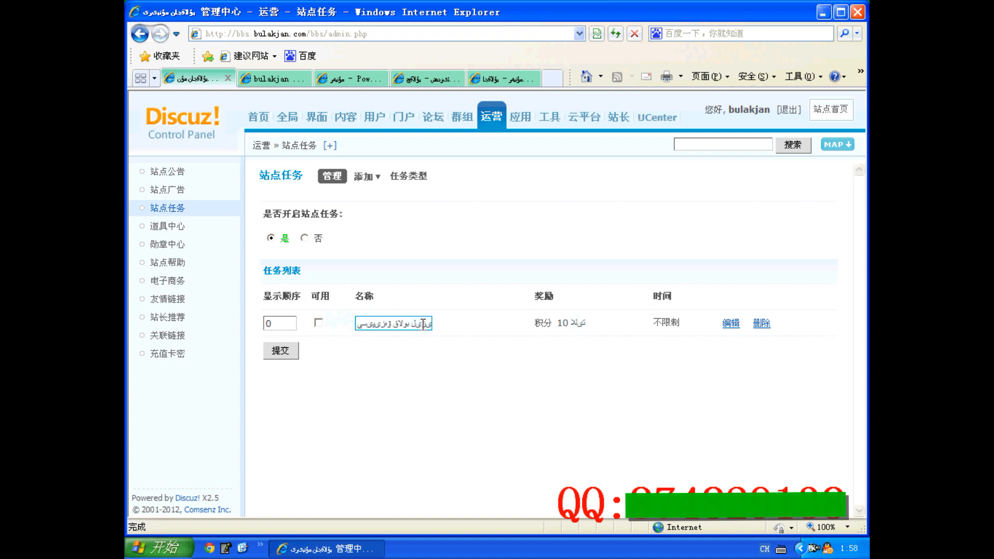
Mark the 红包类任务 as 可用 in the 任务列表 and submit the change
{"action": "left_click", "coordinate": [318, 322]}
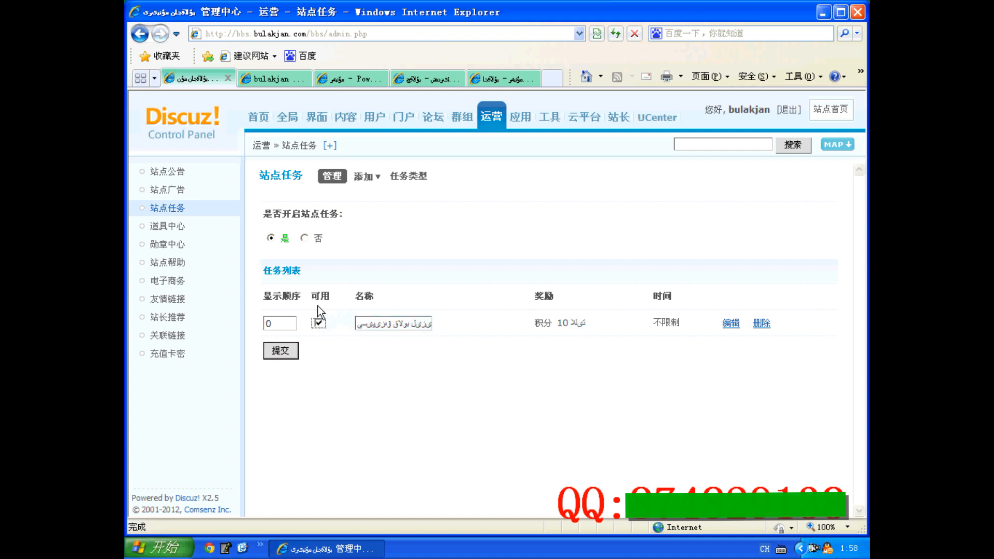
{"action": "left_click", "coordinate": [278, 350]}
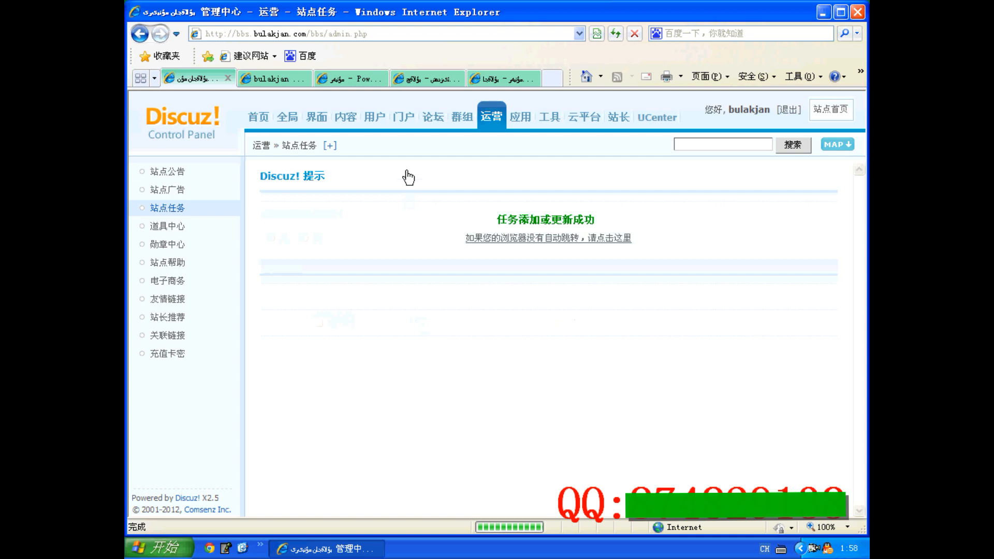
Refresh the forum front page and recheck the account's messages and notices for the enabled task
{"action": "left_click", "coordinate": [277, 79]}
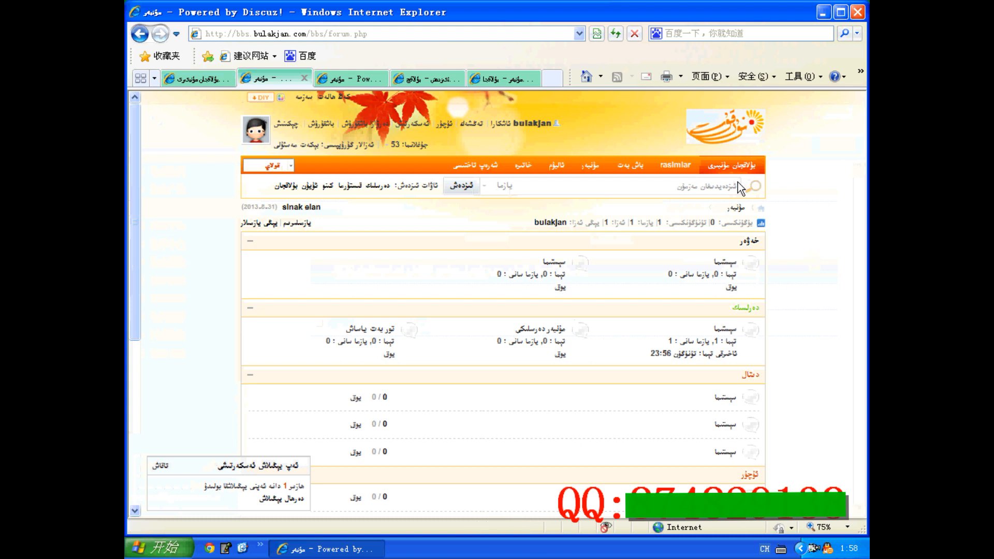
{"action": "left_click", "coordinate": [615, 34]}
{"action": "left_click", "coordinate": [442, 127]}
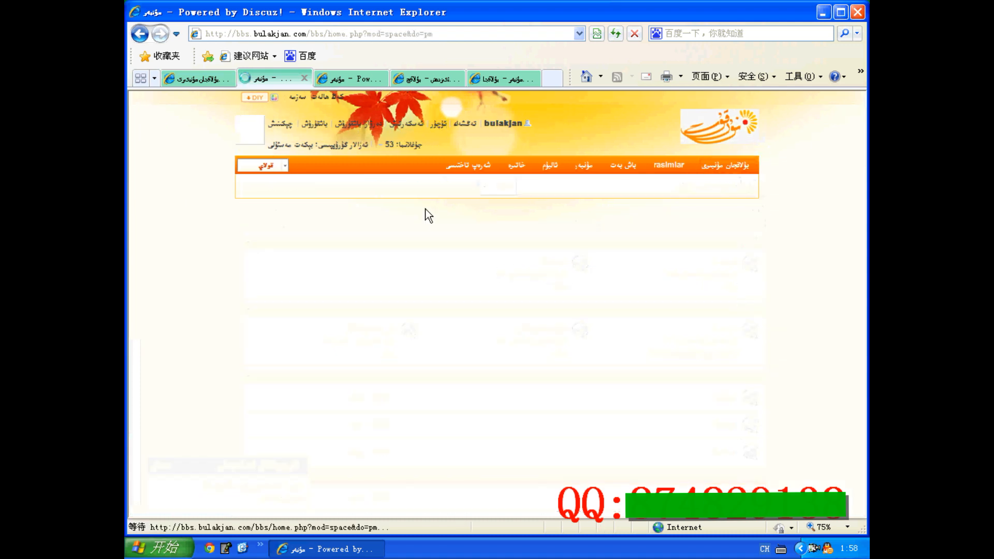
{"action": "left_click", "coordinate": [597, 236]}
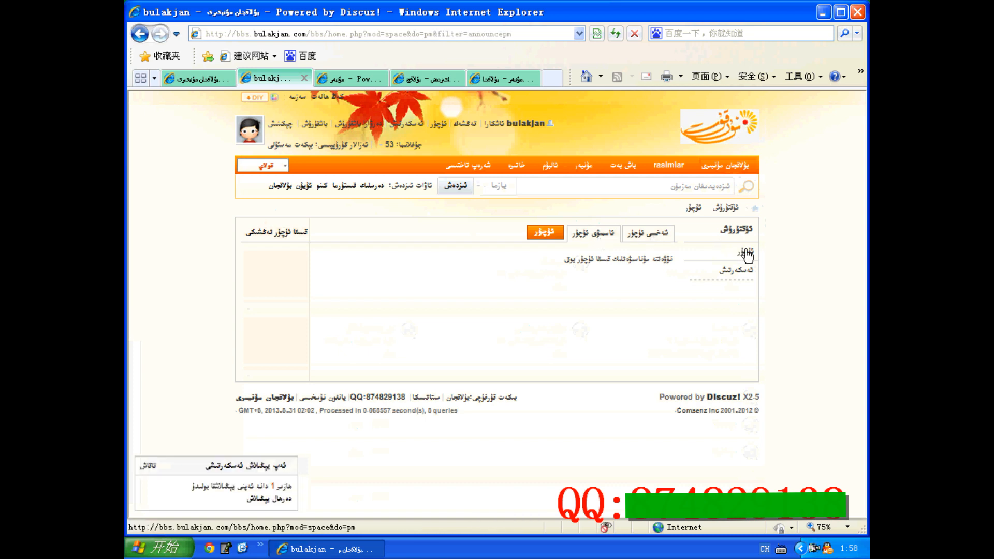
{"action": "left_click", "coordinate": [736, 269]}
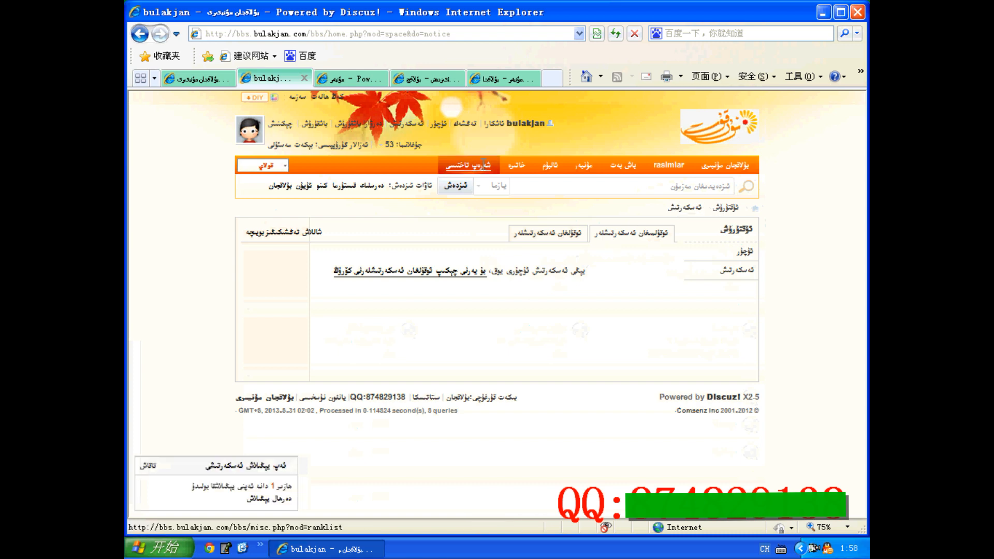
Reopen the account's profile and look through its medals, activity and credit statistics for the task
{"action": "left_click", "coordinate": [525, 124]}
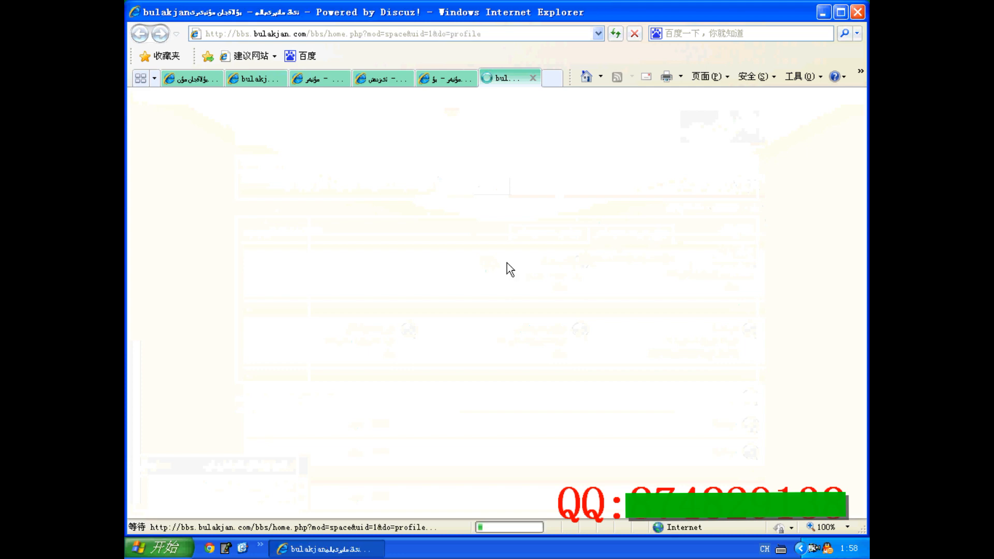
{"action": "scroll", "coordinate": [515, 256], "scroll_direction": "down", "scroll_amount": 2}
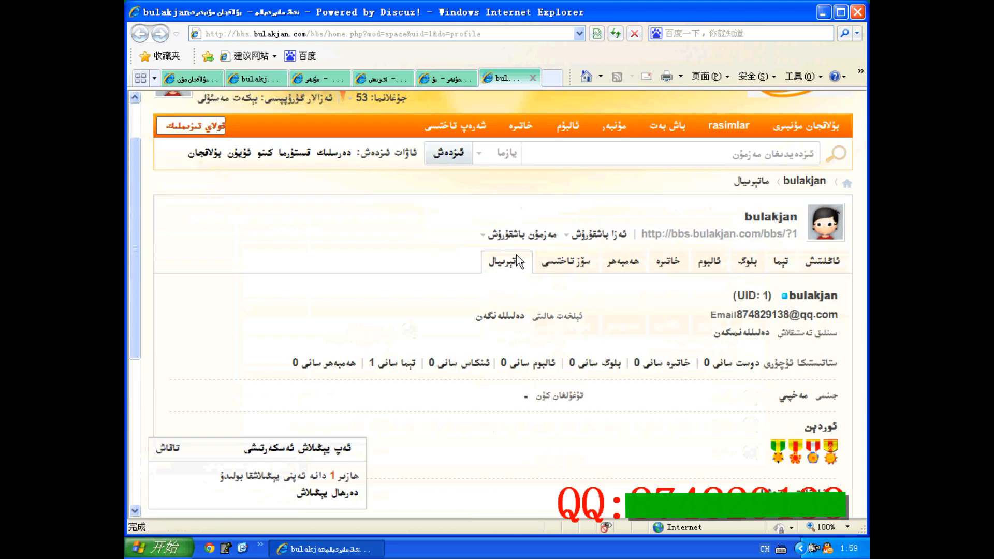
{"action": "scroll", "coordinate": [516, 255], "scroll_direction": "down", "scroll_amount": 5}
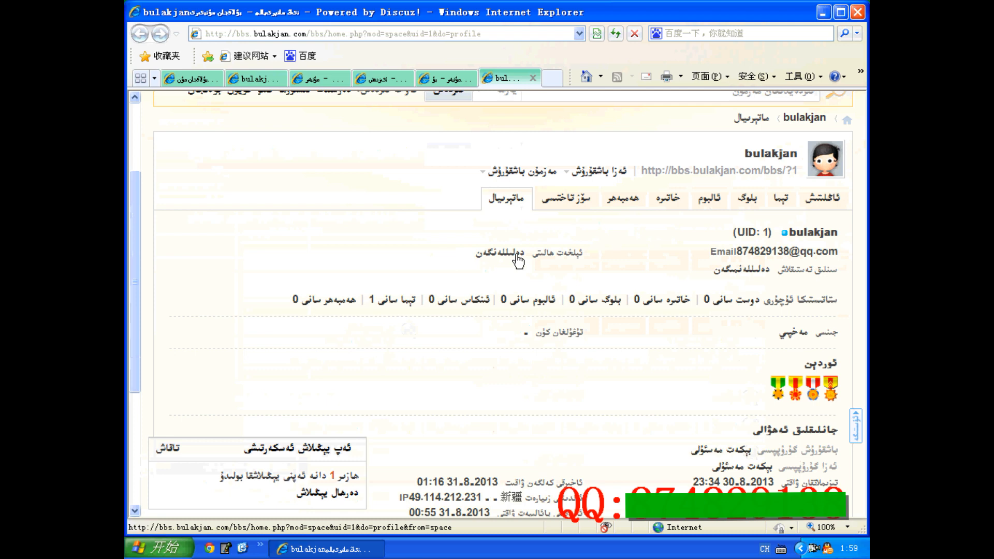
{"action": "scroll", "coordinate": [516, 254], "scroll_direction": "down", "scroll_amount": 3}
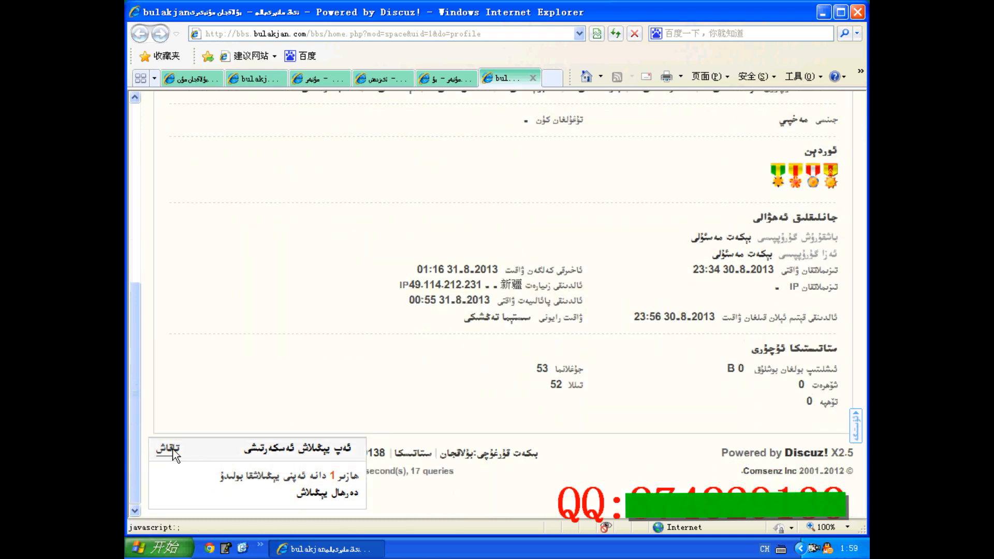
{"action": "scroll", "coordinate": [341, 390], "scroll_direction": "up", "scroll_amount": 5}
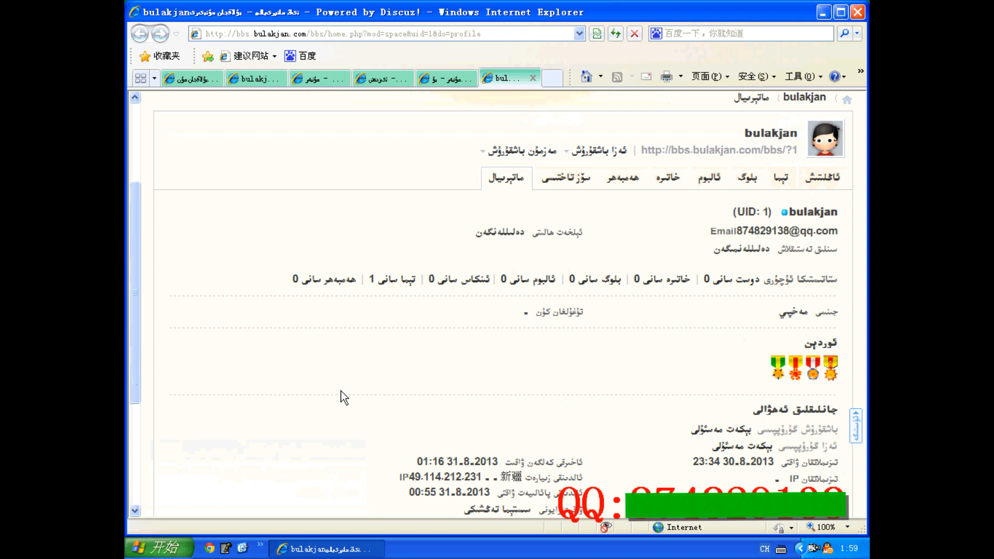
Look through the feed section of the account's profile for the enabled task
{"action": "scroll", "coordinate": [341, 390], "scroll_direction": "up", "scroll_amount": 2}
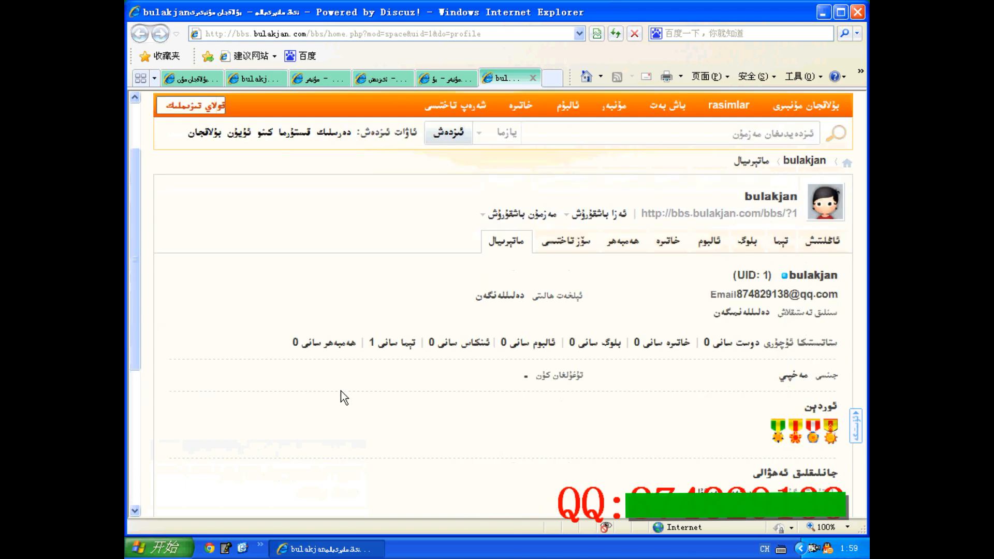
{"action": "left_click", "coordinate": [820, 240]}
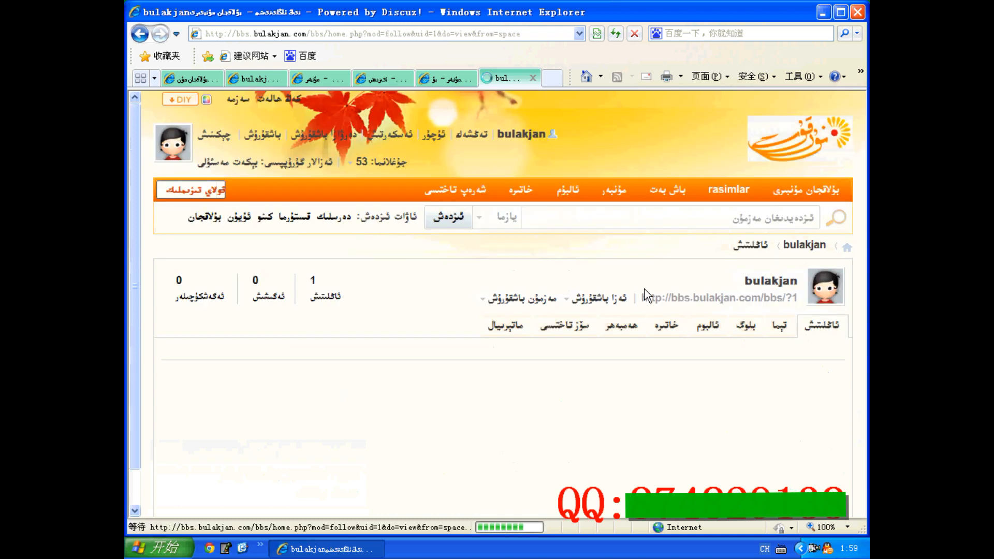
{"action": "scroll", "coordinate": [645, 289], "scroll_direction": "down", "scroll_amount": 5}
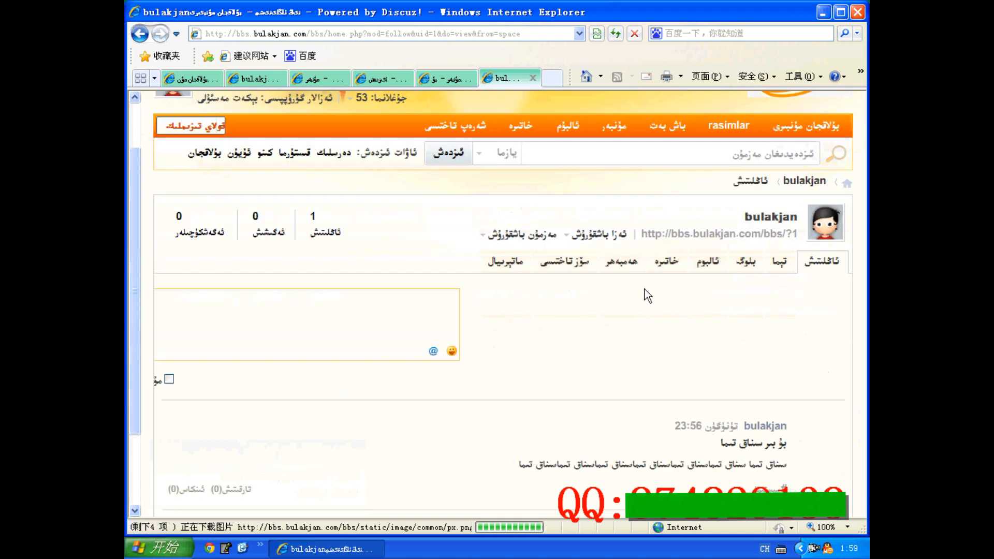
{"action": "scroll", "coordinate": [645, 289], "scroll_direction": "up", "scroll_amount": 5}
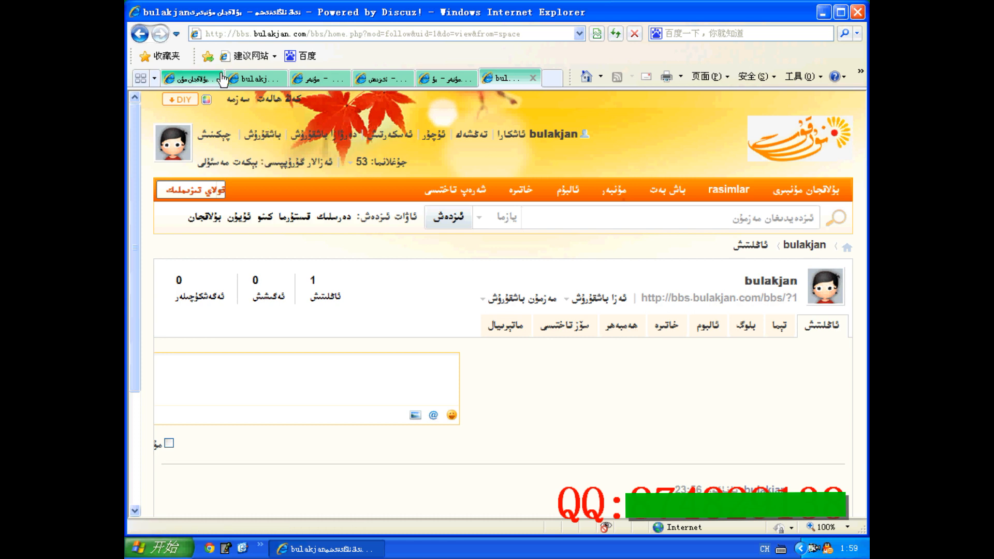
Return to the control panel, mark every item in the 道具中心 list as 可用 and submit the change
{"action": "left_click", "coordinate": [199, 79]}
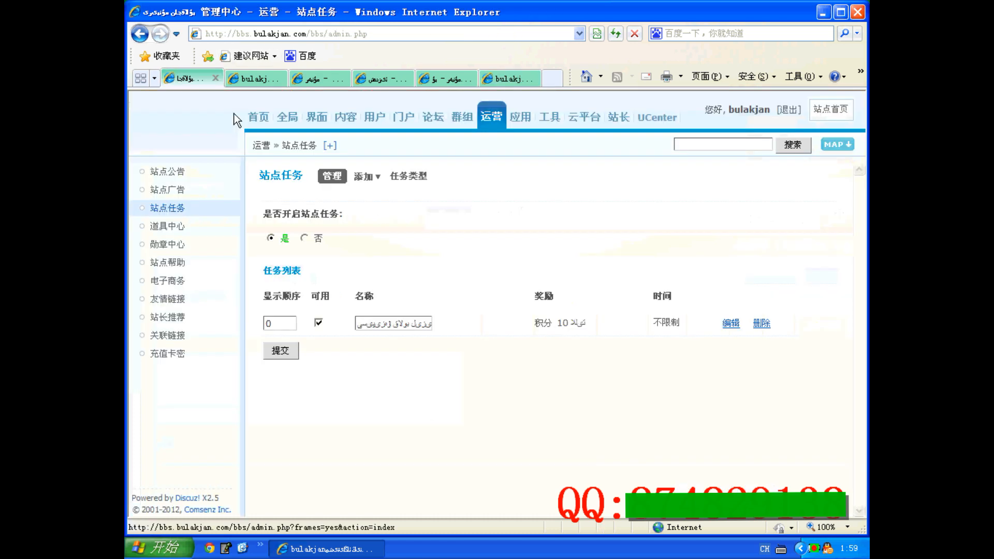
{"action": "left_click", "coordinate": [167, 227]}
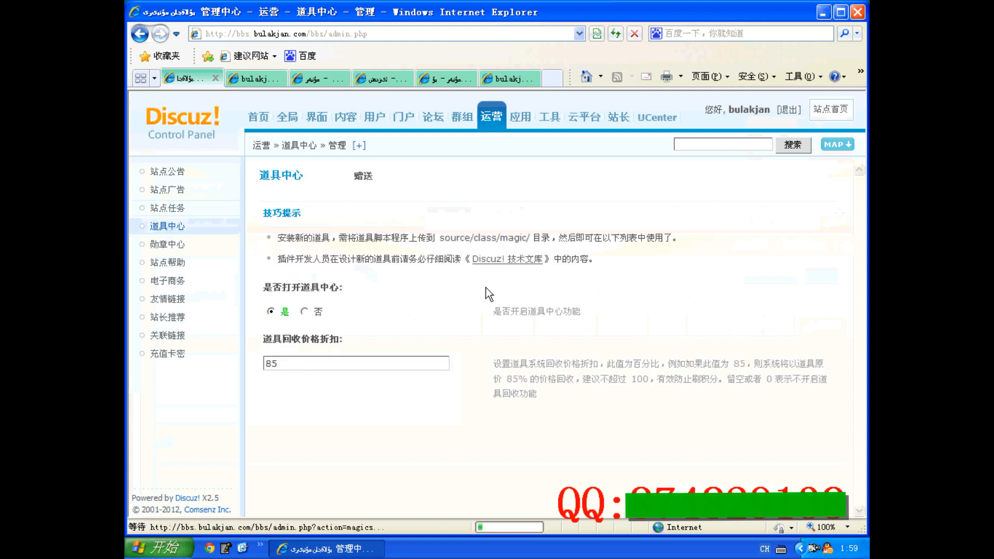
{"action": "scroll", "coordinate": [458, 278], "scroll_direction": "down", "scroll_amount": 3}
{"action": "scroll", "coordinate": [428, 292], "scroll_direction": "down", "scroll_amount": 1}
{"action": "scroll", "coordinate": [382, 354], "scroll_direction": "up", "scroll_amount": 2}
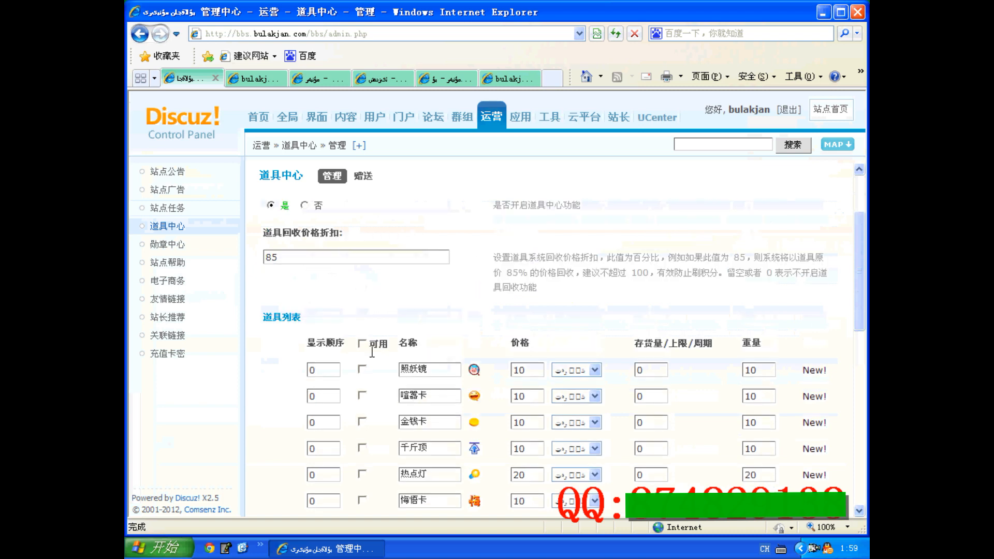
{"action": "left_click", "coordinate": [363, 343]}
{"action": "scroll", "coordinate": [377, 398], "scroll_direction": "down", "scroll_amount": 10}
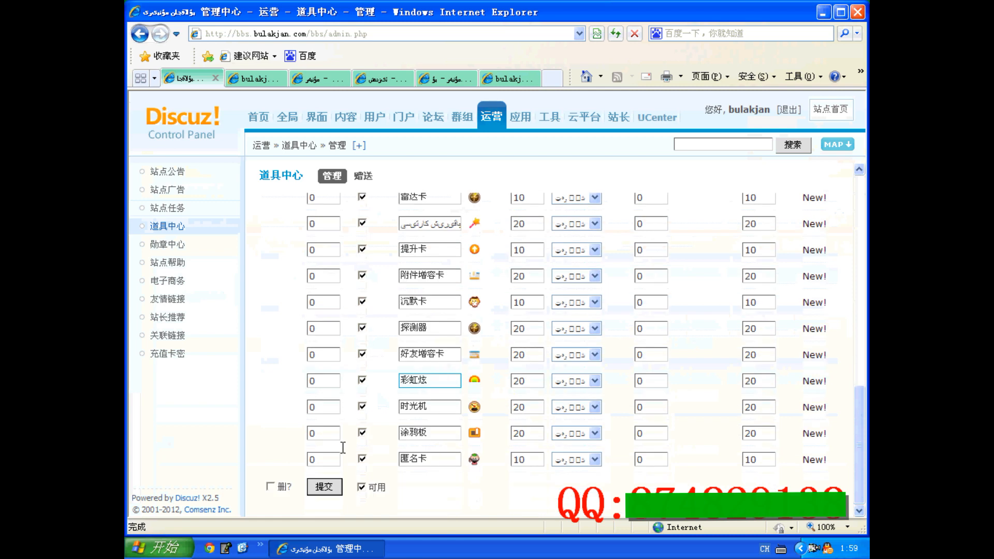
{"action": "left_click", "coordinate": [324, 486]}
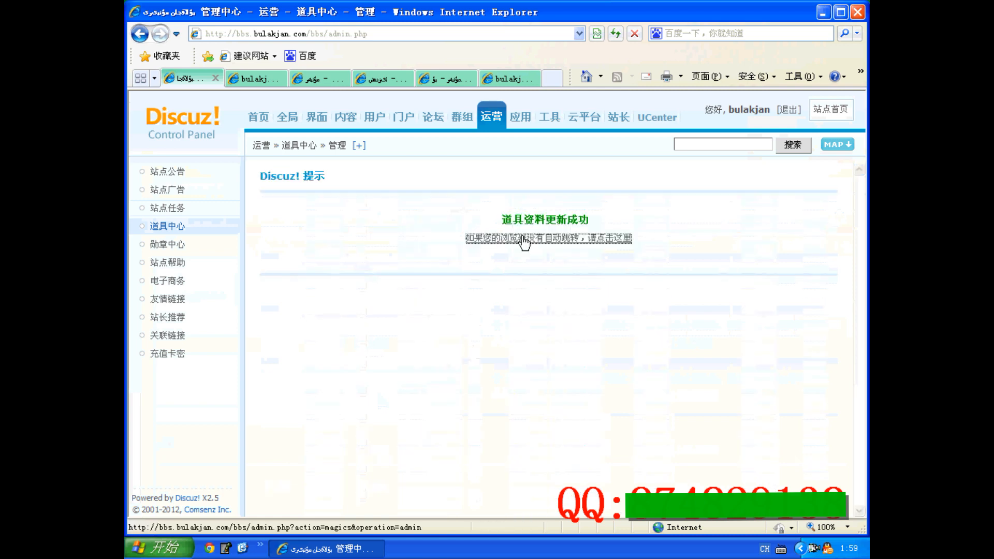
{"action": "left_click", "coordinate": [525, 239]}
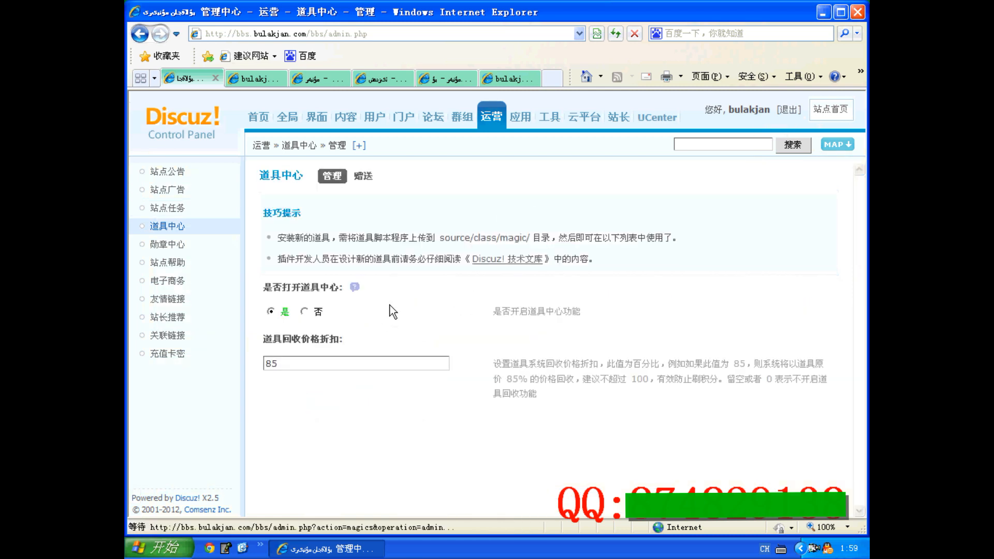
Look through the names, icons and prices of the items in the 道具中心 list
{"action": "scroll", "coordinate": [393, 313], "scroll_direction": "down", "scroll_amount": 3}
{"action": "scroll", "coordinate": [393, 313], "scroll_direction": "down", "scroll_amount": 7}
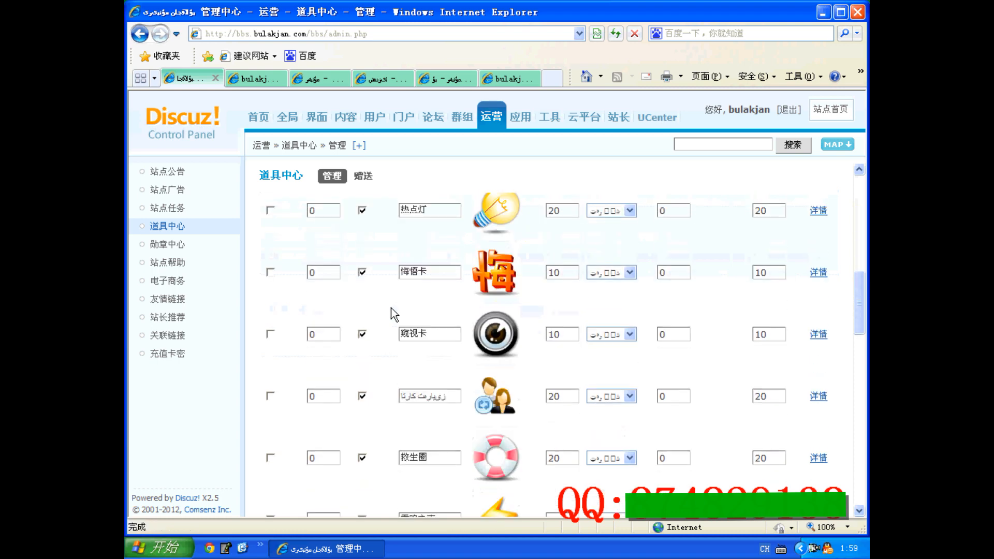
{"action": "scroll", "coordinate": [393, 306], "scroll_direction": "down", "scroll_amount": 3}
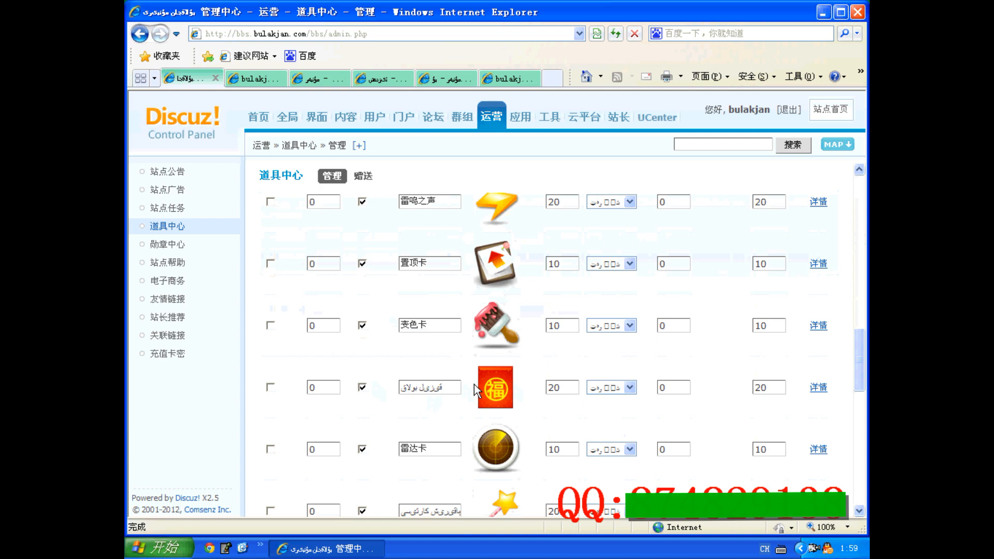
{"action": "scroll", "coordinate": [438, 382], "scroll_direction": "down", "scroll_amount": 1}
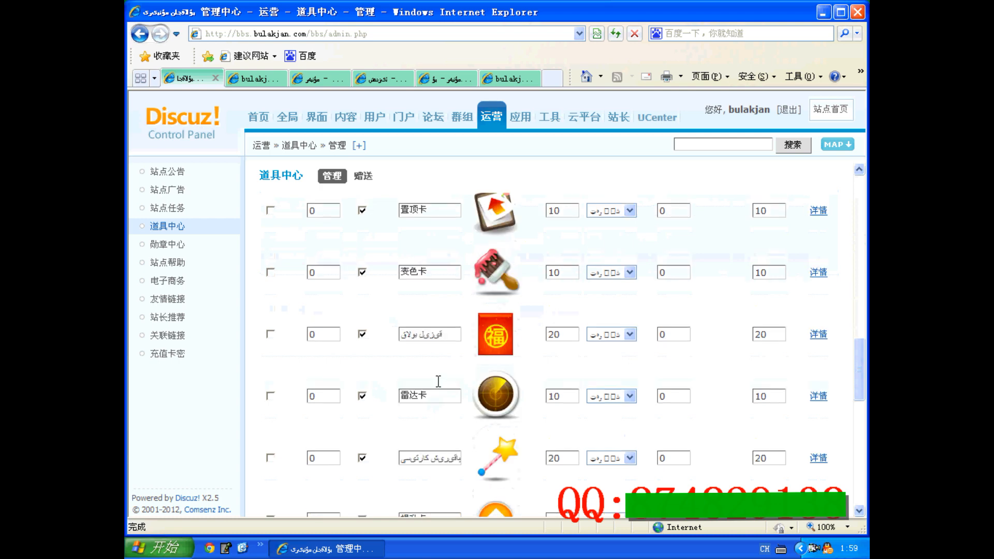
{"action": "scroll", "coordinate": [328, 171], "scroll_direction": "down", "scroll_amount": 6}
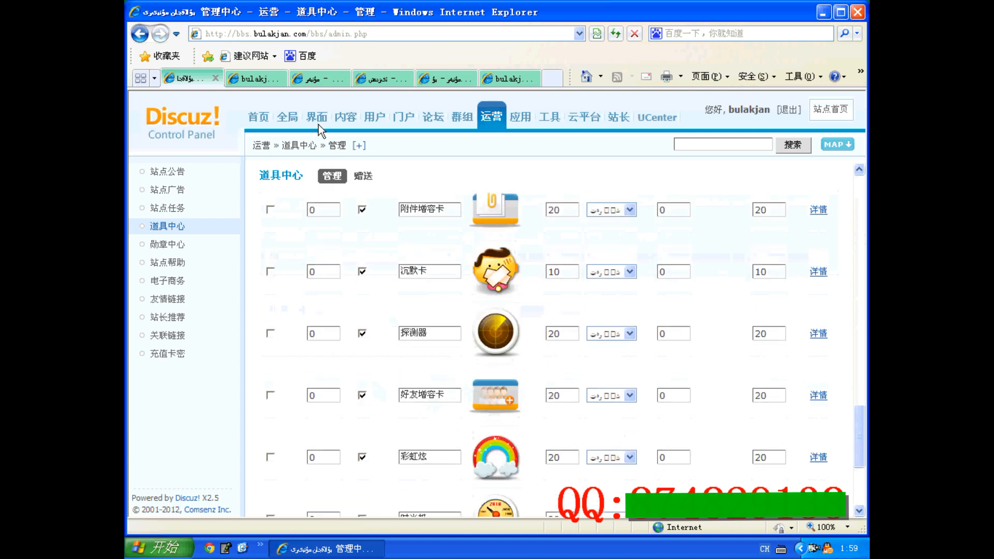
Run 更新缓存 for the 数据缓存, 模板缓存 and DIY 模块分类缓存
{"action": "left_click", "coordinate": [552, 119]}
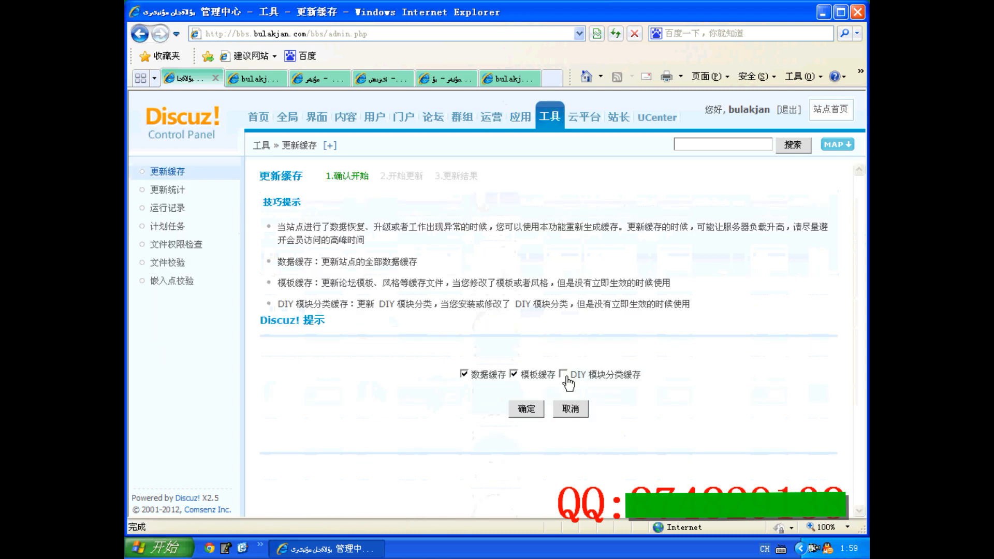
{"action": "left_click", "coordinate": [567, 376]}
{"action": "left_click", "coordinate": [526, 409]}
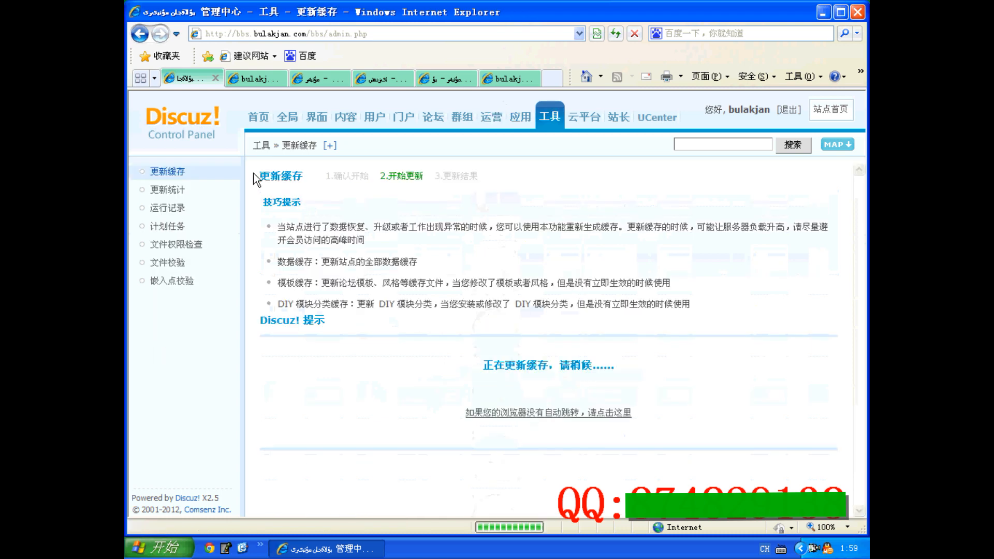
Reload the forum front page and check the account's read notices and private messages
{"action": "left_click", "coordinate": [259, 80]}
{"action": "left_click", "coordinate": [585, 170]}
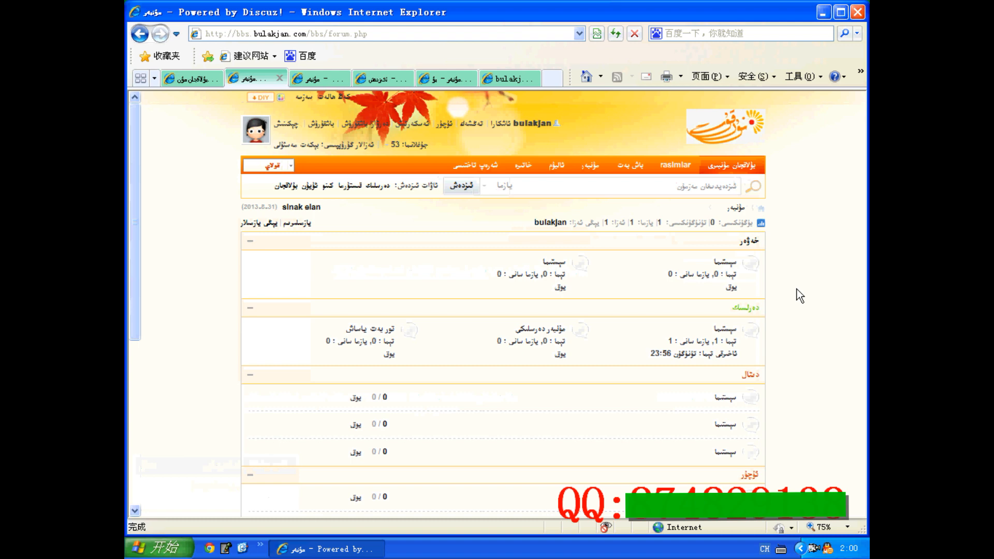
{"action": "left_click", "coordinate": [615, 34]}
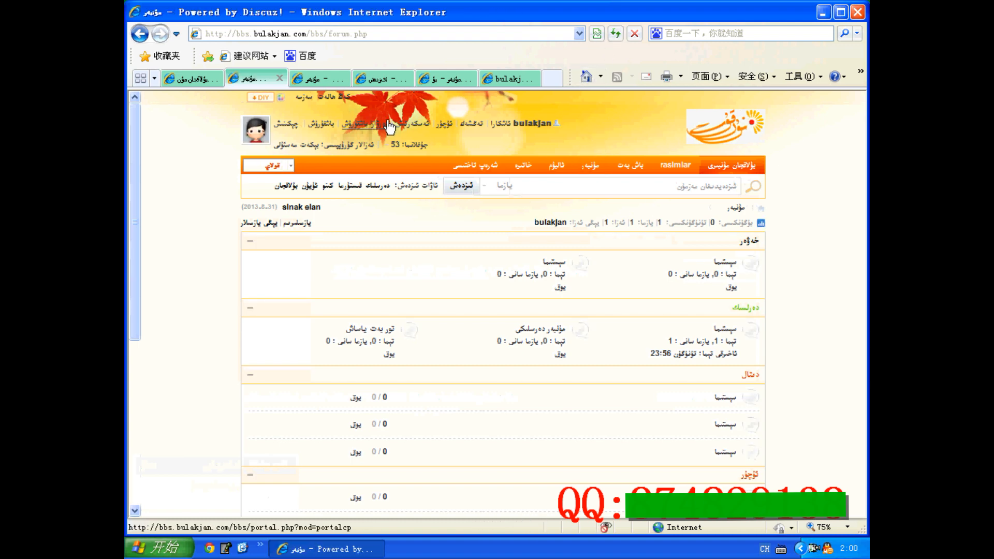
{"action": "left_click", "coordinate": [415, 129]}
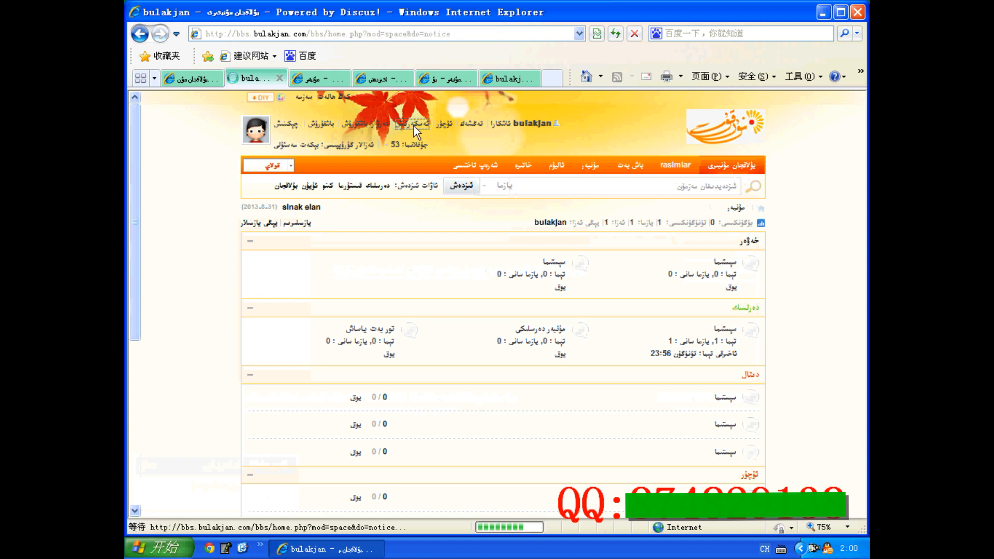
{"action": "left_click", "coordinate": [536, 228]}
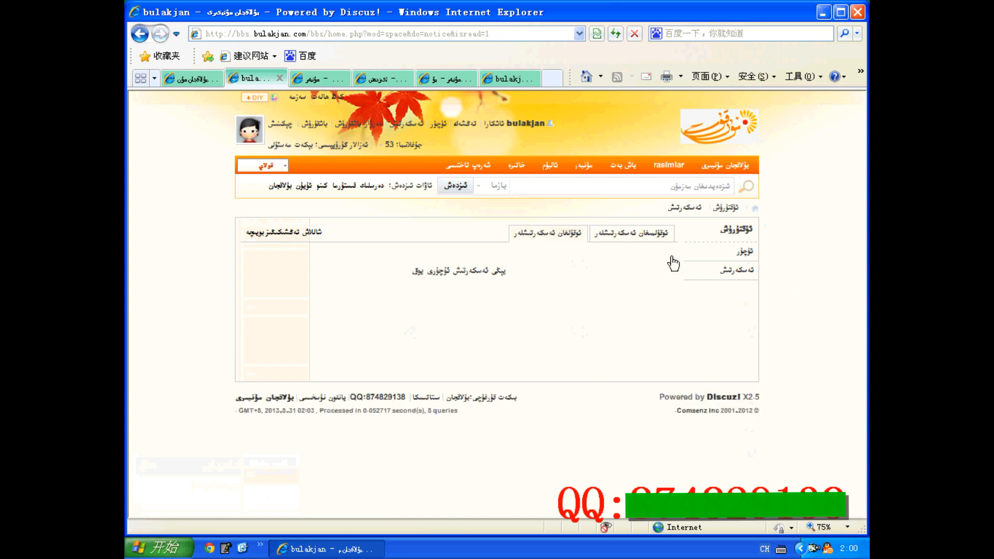
{"action": "left_click", "coordinate": [744, 251]}
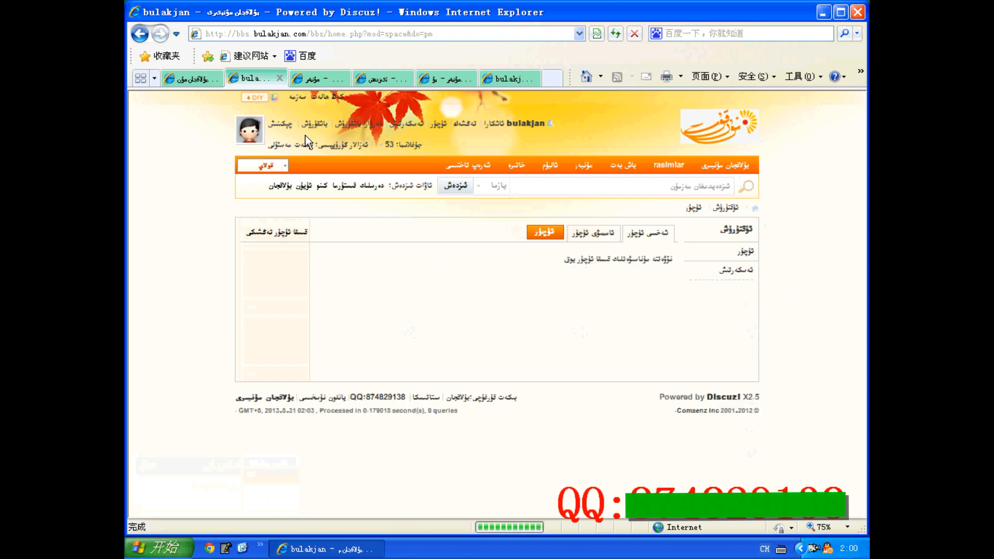
Return to the control panel's 运营 section and view the medal list in 勋章中心
{"action": "left_click", "coordinate": [206, 77]}
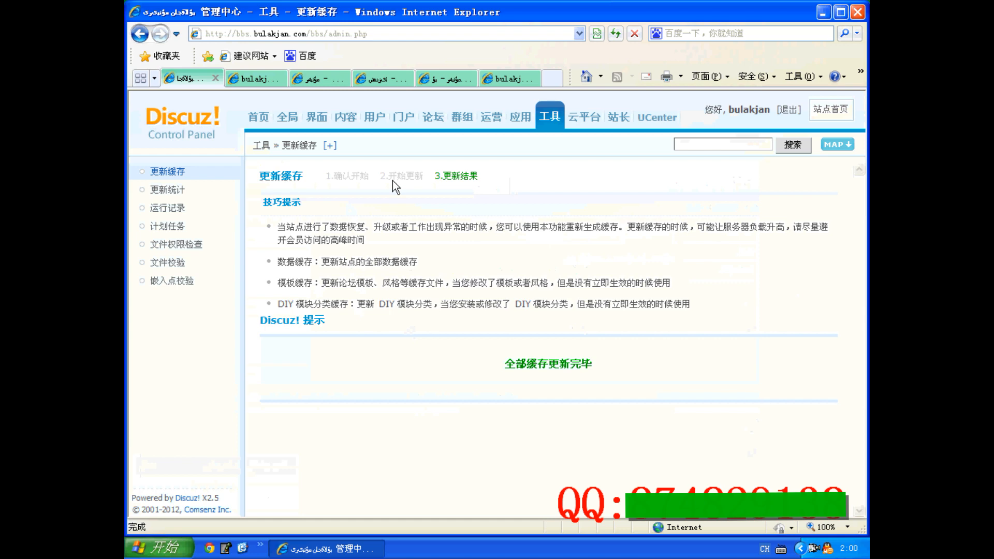
{"action": "left_click", "coordinate": [519, 116]}
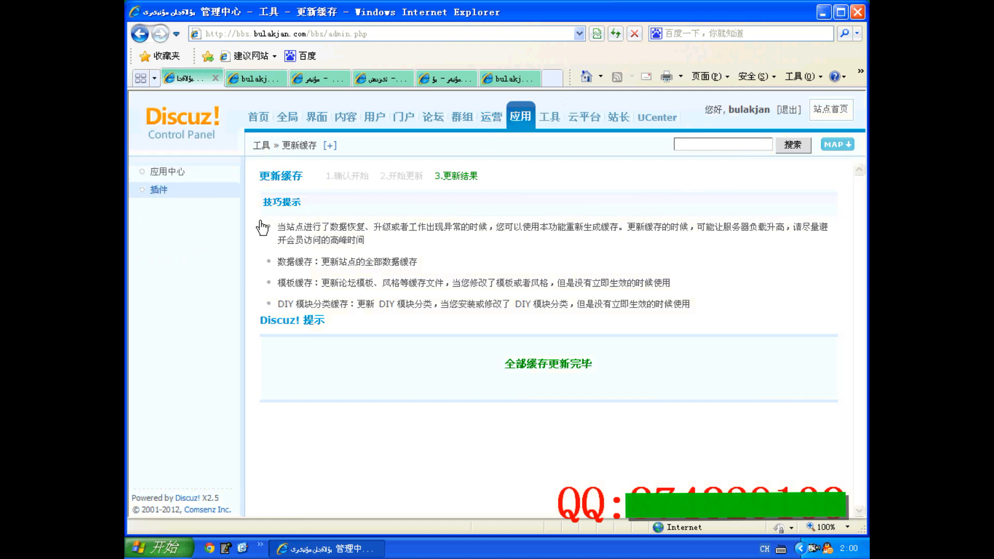
{"action": "left_click", "coordinate": [491, 117]}
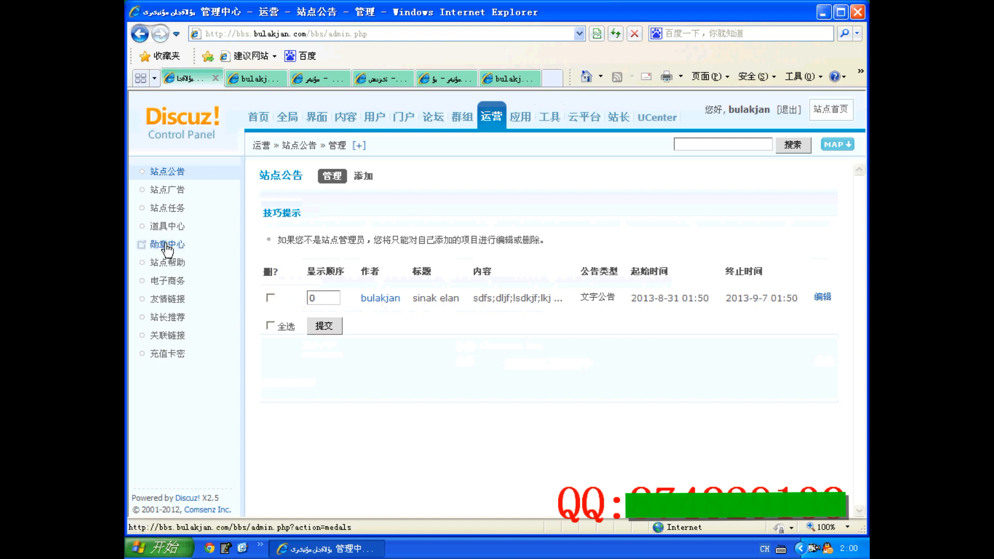
{"action": "left_click", "coordinate": [166, 244]}
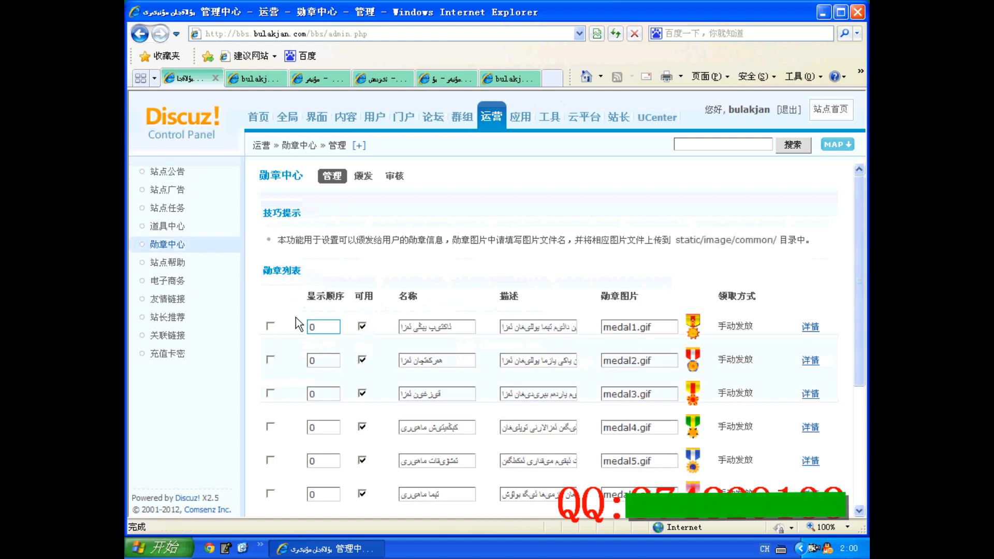
Add a help category titled "jkljkl" with display order 0 in 站点帮助 and submit it
{"action": "left_click", "coordinate": [176, 262]}
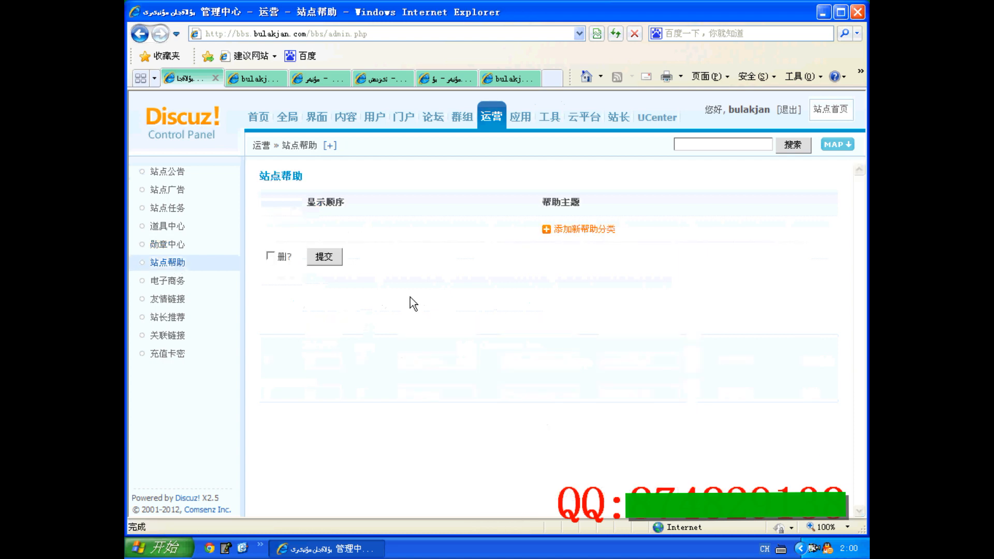
{"action": "left_click", "coordinate": [570, 231]}
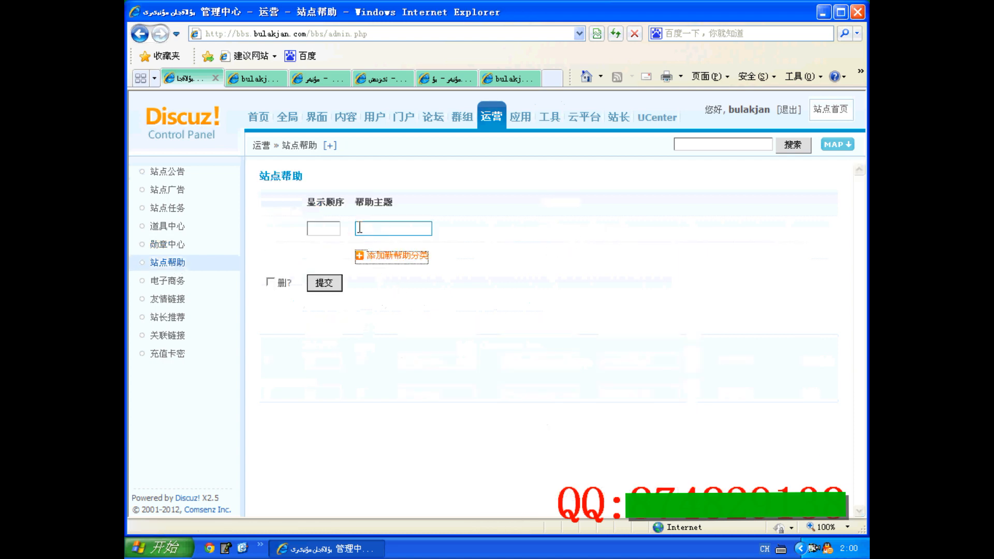
{"action": "left_click", "coordinate": [377, 224]}
{"action": "type", "text": "jkljkl"}
{"action": "left_click", "coordinate": [321, 228]}
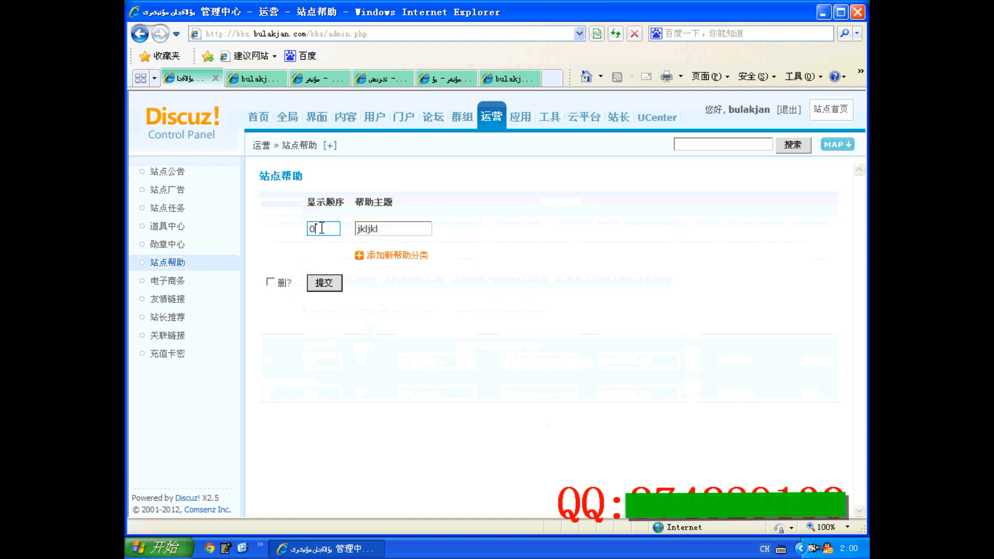
{"action": "left_click", "coordinate": [324, 283]}
{"action": "left_click", "coordinate": [507, 238]}
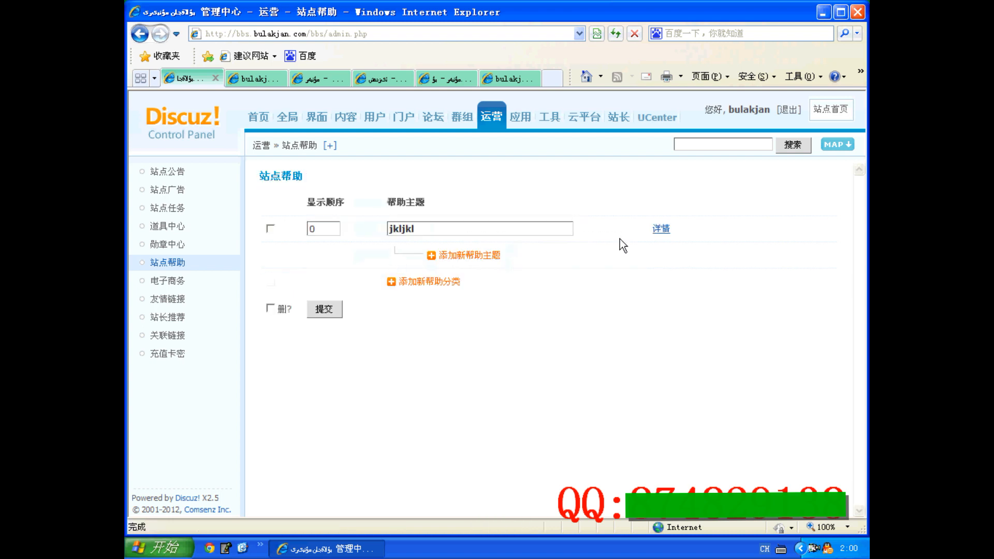
Submit the details form of the "jkljkl" help category and add the help topic ";lk;lk" under it
{"action": "left_click", "coordinate": [662, 229]}
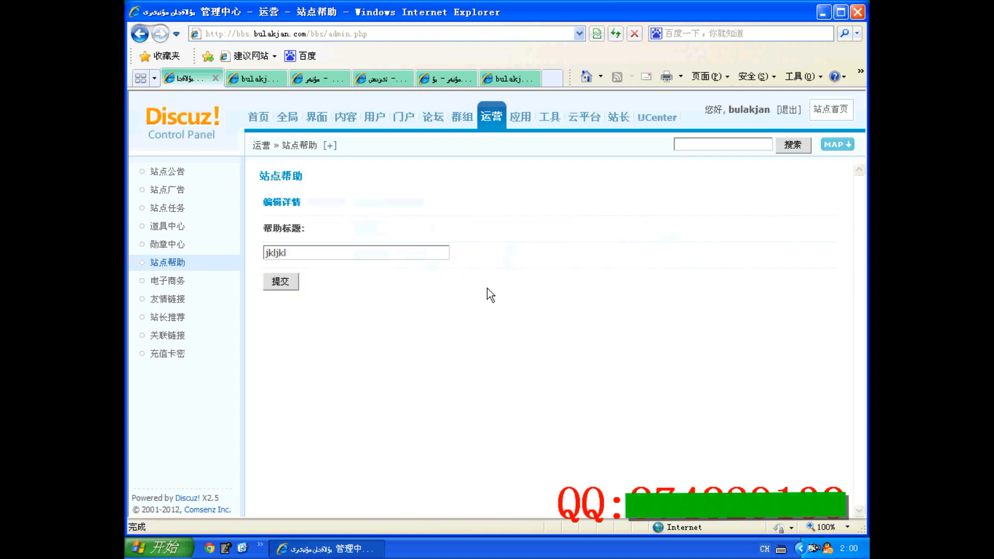
{"action": "left_click", "coordinate": [284, 280]}
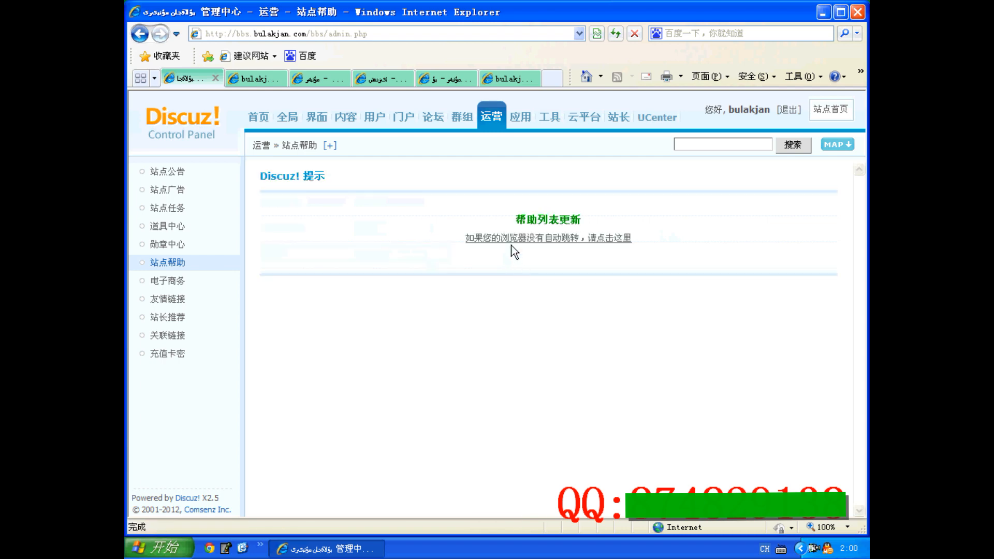
{"action": "left_click", "coordinate": [447, 256]}
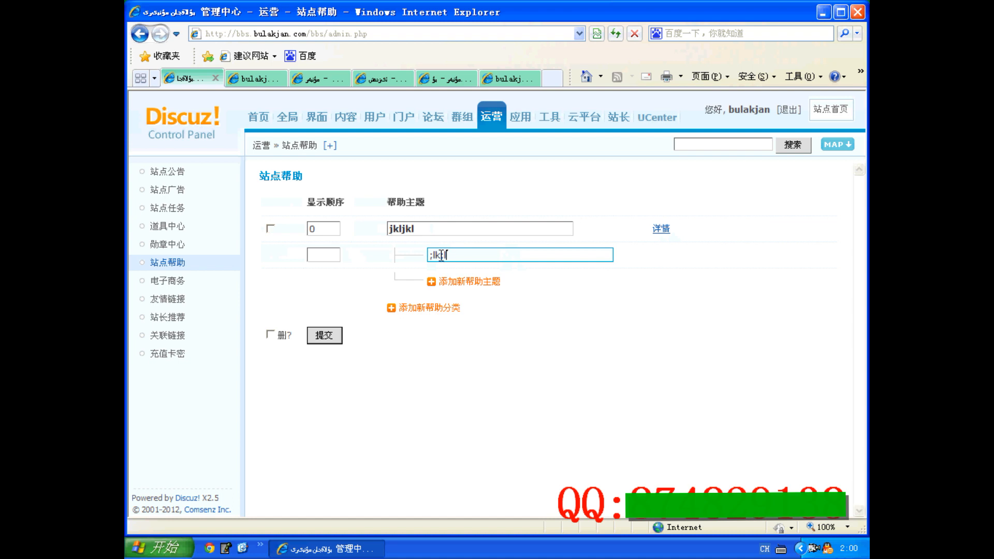
{"action": "left_click", "coordinate": [320, 334]}
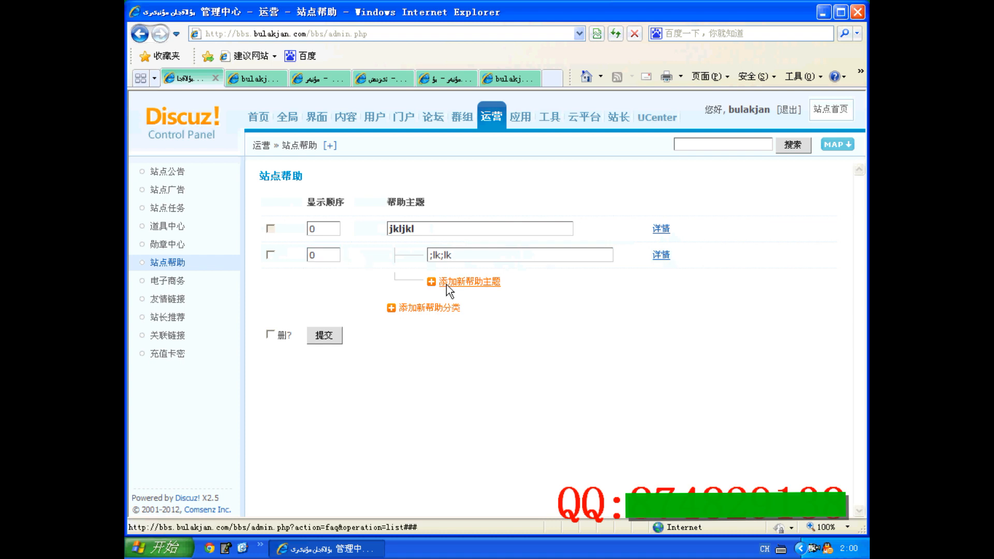
Open the details of the help topic ";lk;lk" and review its identifier, keyword and content fields
{"action": "left_click", "coordinate": [660, 255]}
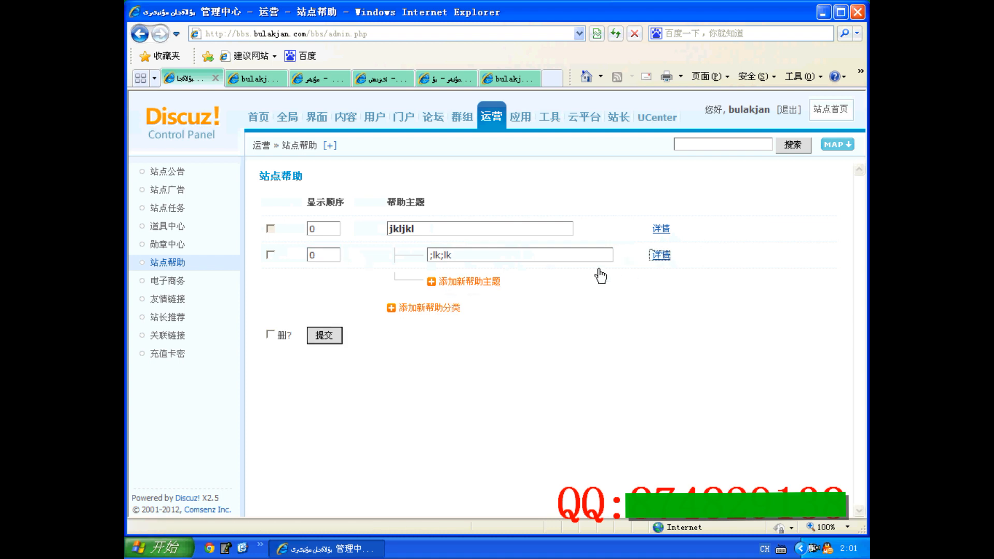
{"action": "scroll", "coordinate": [383, 278], "scroll_direction": "down", "scroll_amount": 2}
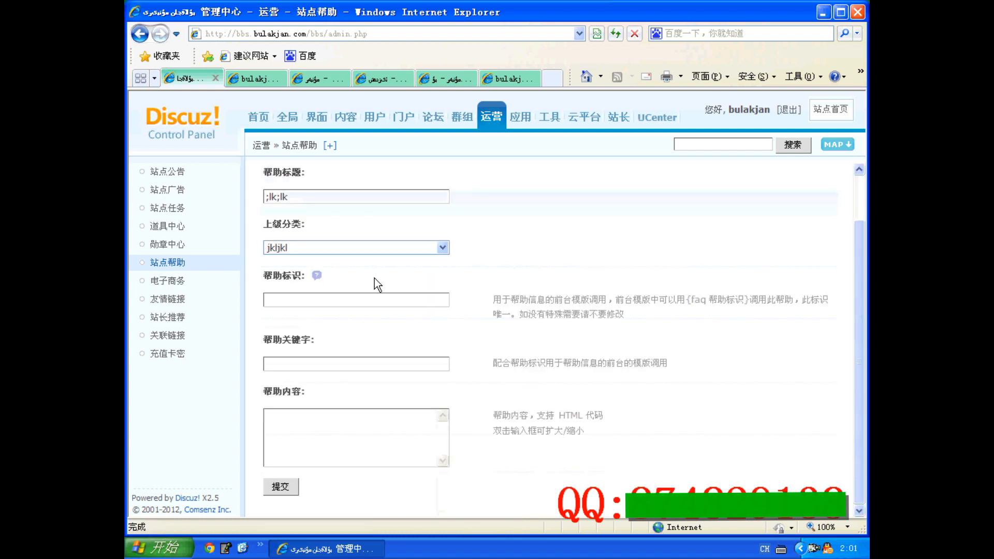
{"action": "left_click", "coordinate": [307, 297]}
{"action": "left_click", "coordinate": [299, 366]}
{"action": "left_click", "coordinate": [293, 429]}
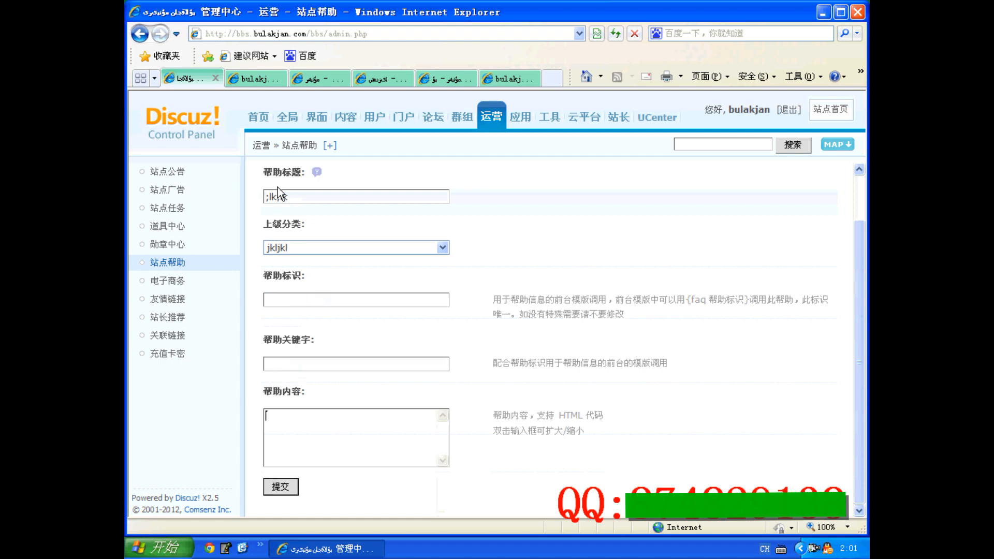
Open the forum page on the site to check its navigation bar, and return to the control panel
{"action": "left_click", "coordinate": [256, 79]}
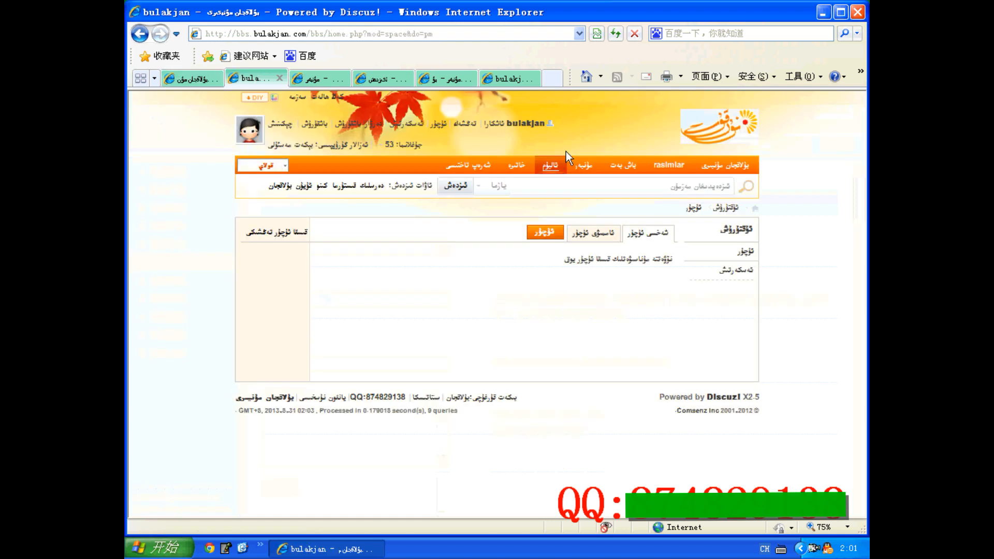
{"action": "left_click", "coordinate": [572, 166]}
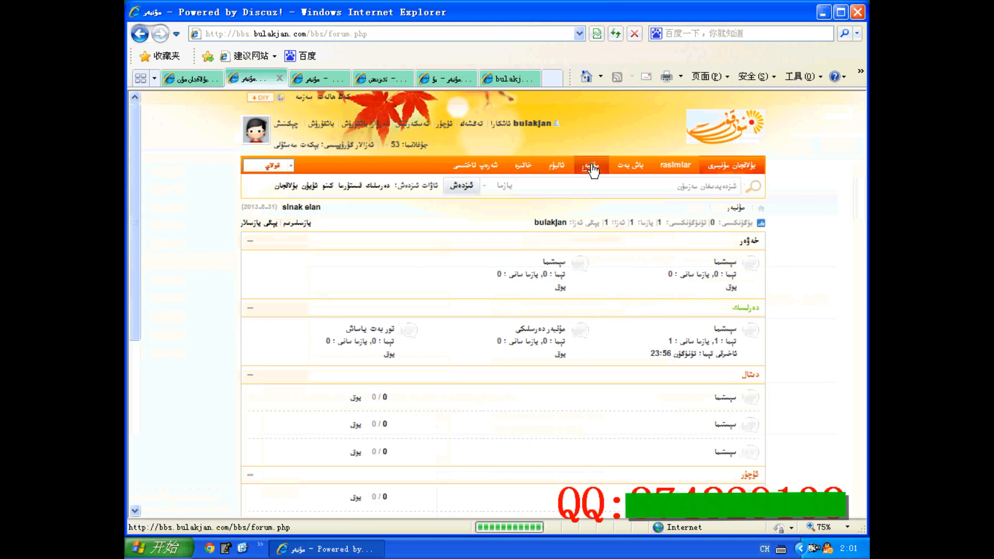
{"action": "left_click", "coordinate": [201, 79]}
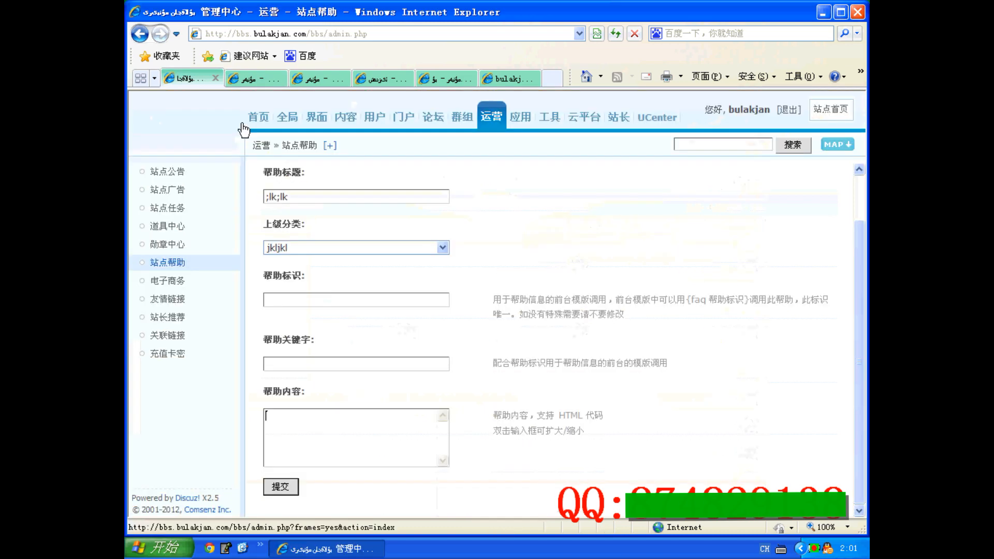
In 界面's 导航设置, enable the main navigation entries for follow, userapp.php, group.php, the "#" link, faq and share, and submit
{"action": "left_click", "coordinate": [317, 117]}
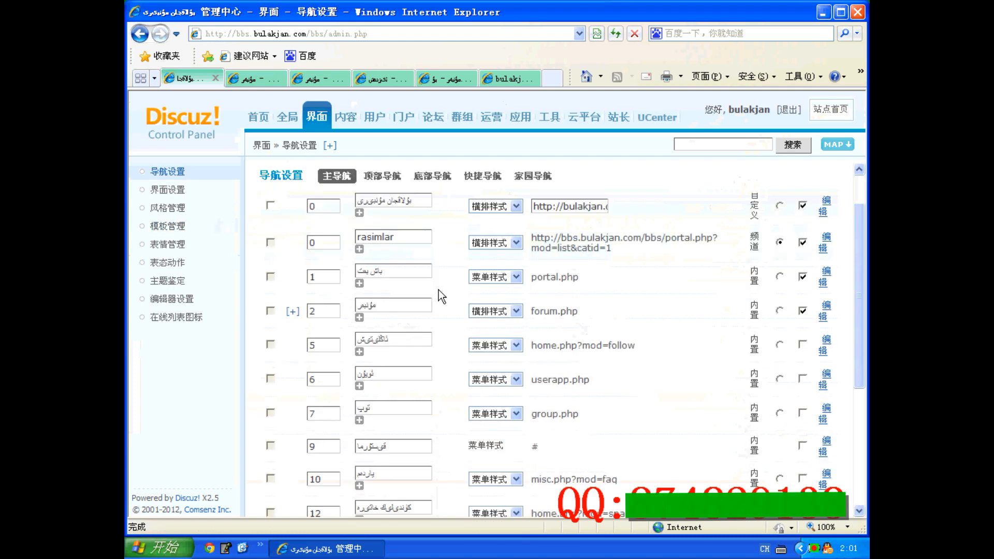
{"action": "scroll", "coordinate": [439, 293], "scroll_direction": "down", "scroll_amount": 2}
{"action": "scroll", "coordinate": [439, 290], "scroll_direction": "up", "scroll_amount": 4}
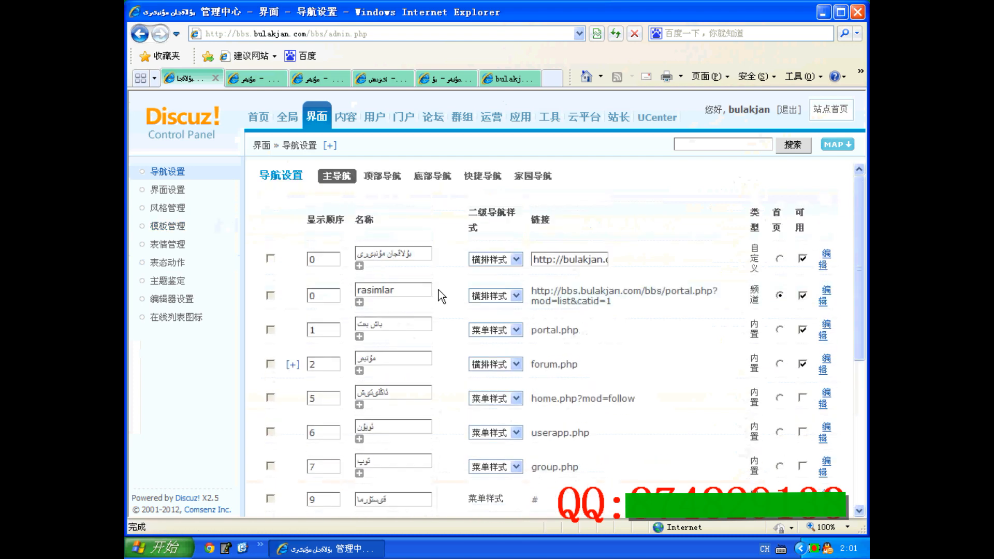
{"action": "scroll", "coordinate": [780, 290], "scroll_direction": "down", "scroll_amount": 2}
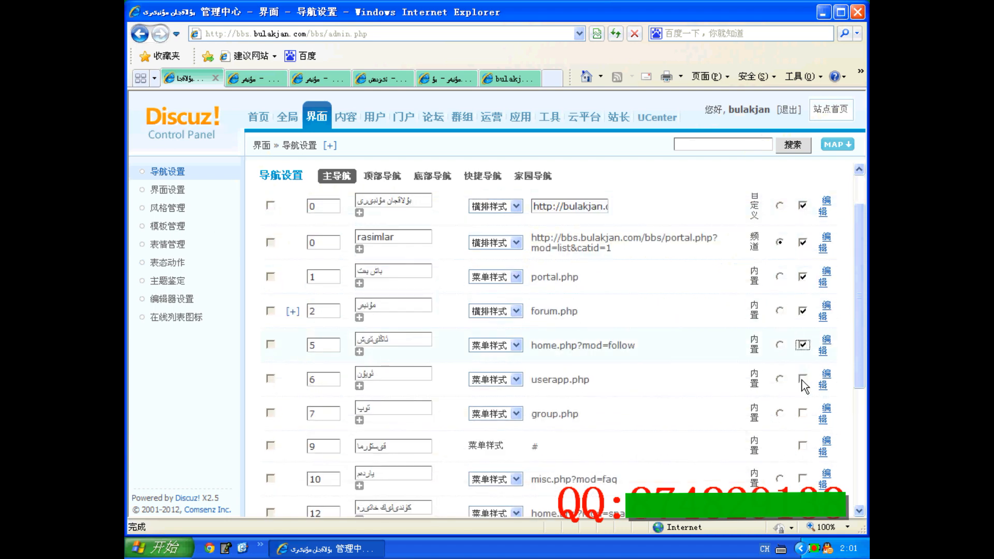
{"action": "left_click", "coordinate": [803, 413]}
{"action": "scroll", "coordinate": [803, 414], "scroll_direction": "down", "scroll_amount": 2}
{"action": "left_click", "coordinate": [802, 392]}
{"action": "left_click", "coordinate": [802, 425]}
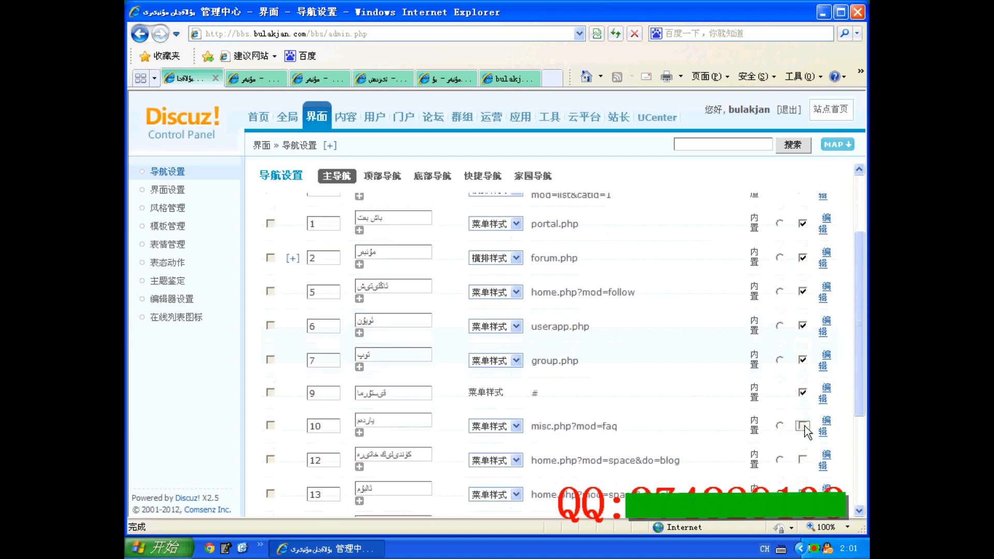
{"action": "scroll", "coordinate": [585, 427], "scroll_direction": "down", "scroll_amount": 4}
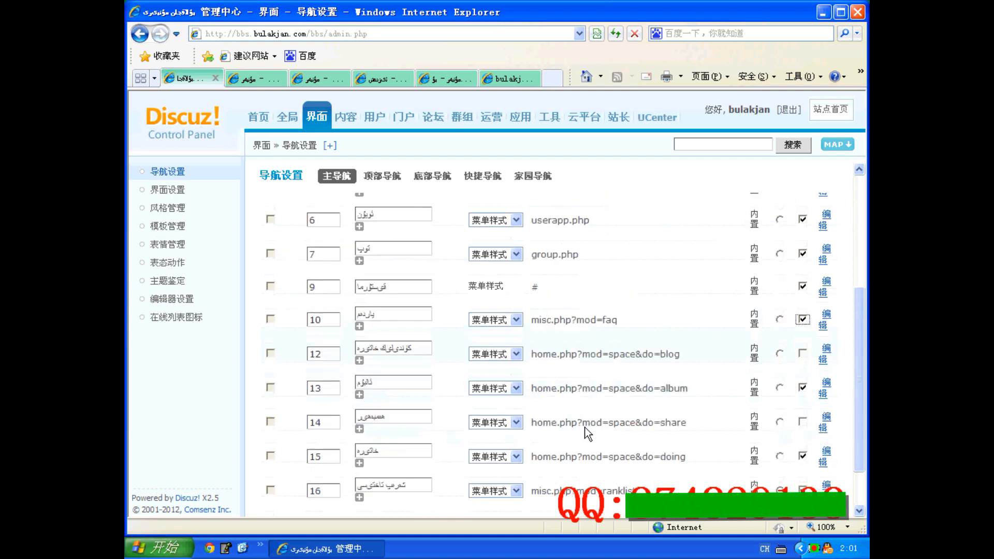
{"action": "left_click", "coordinate": [802, 422]}
{"action": "scroll", "coordinate": [448, 425], "scroll_direction": "down", "scroll_amount": 2}
{"action": "left_click", "coordinate": [325, 489]}
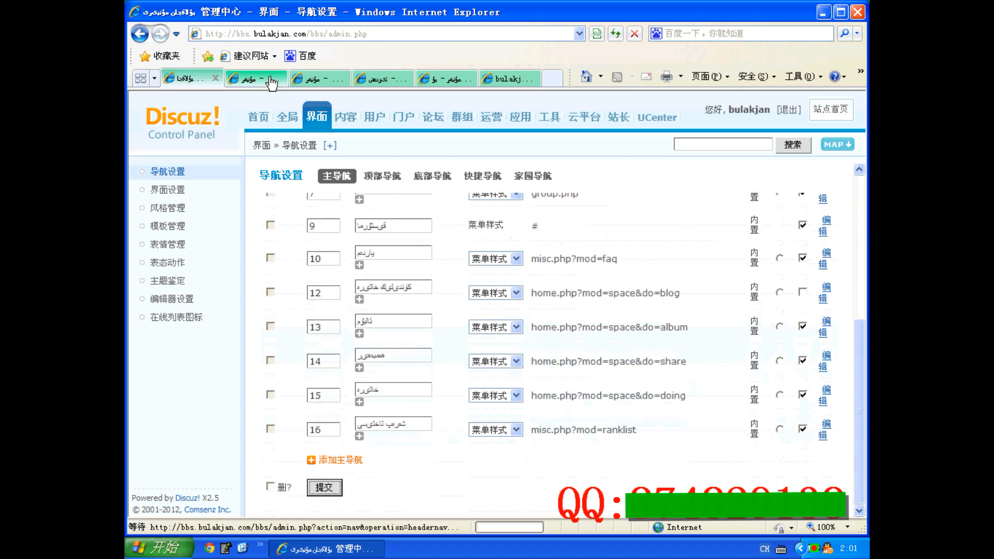
Reload the forum page, view the ";lk;lk" topic under "jkljkl" on its help page, and return to the control panel
{"action": "left_click", "coordinate": [271, 79]}
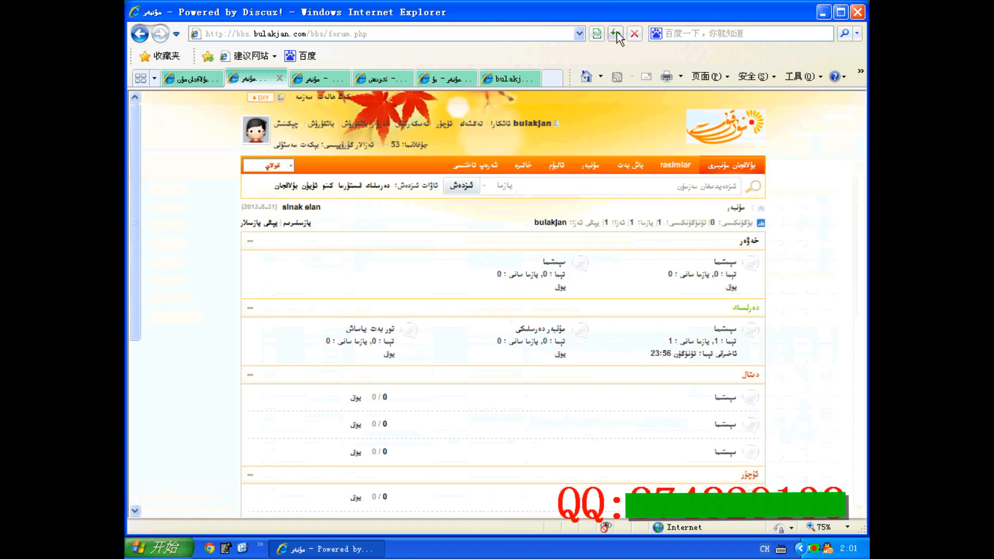
{"action": "key", "text": "F5"}
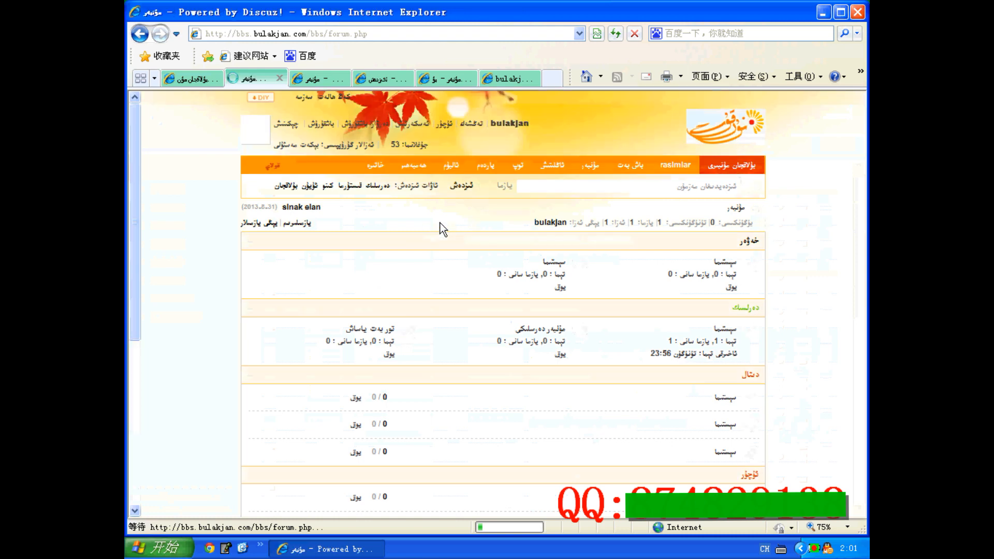
{"action": "left_click", "coordinate": [487, 166]}
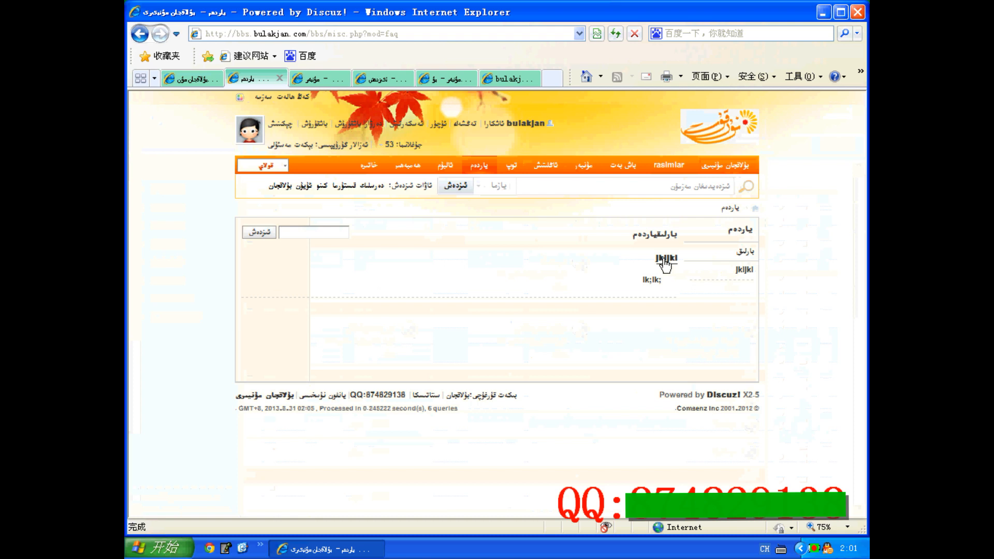
{"action": "left_click", "coordinate": [652, 284]}
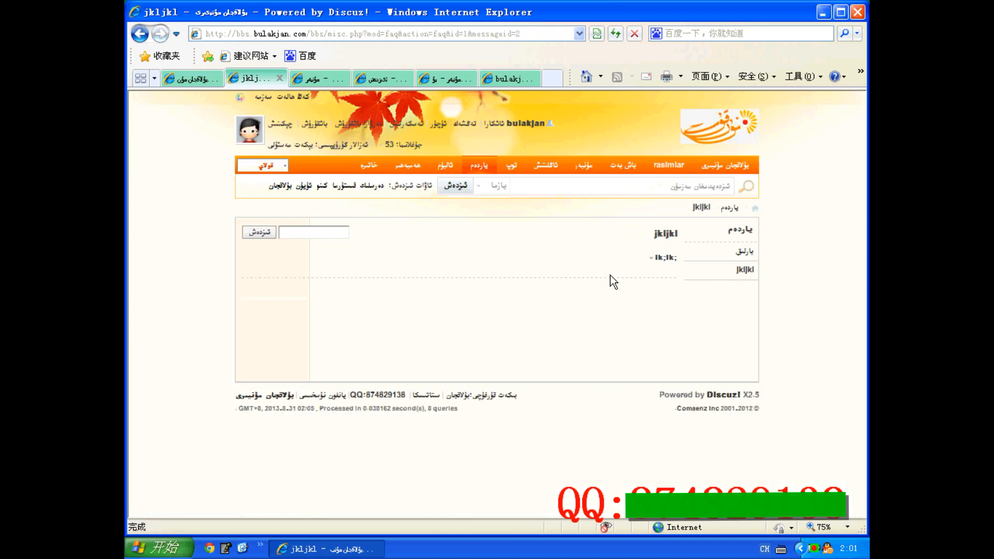
{"action": "left_click", "coordinate": [206, 82]}
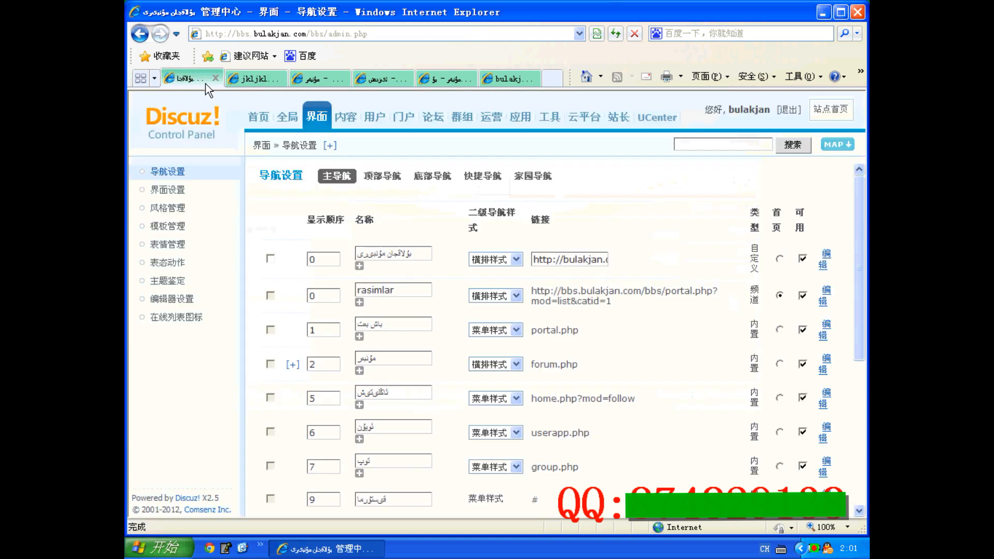